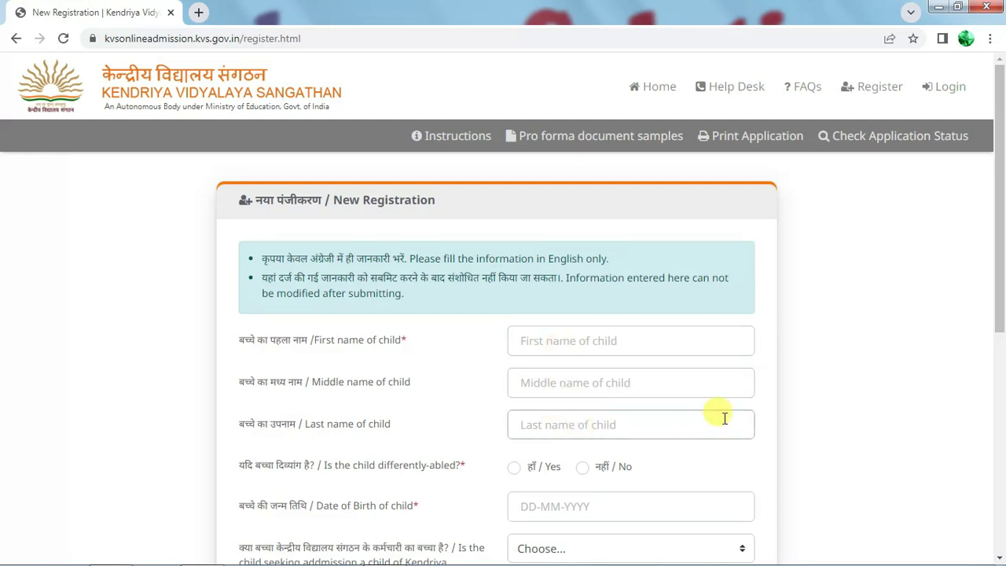
Mark the child as not differently-abled, review the KVS employee options, and submit the registration form
{"action": "left_click", "coordinate": [582, 468]}
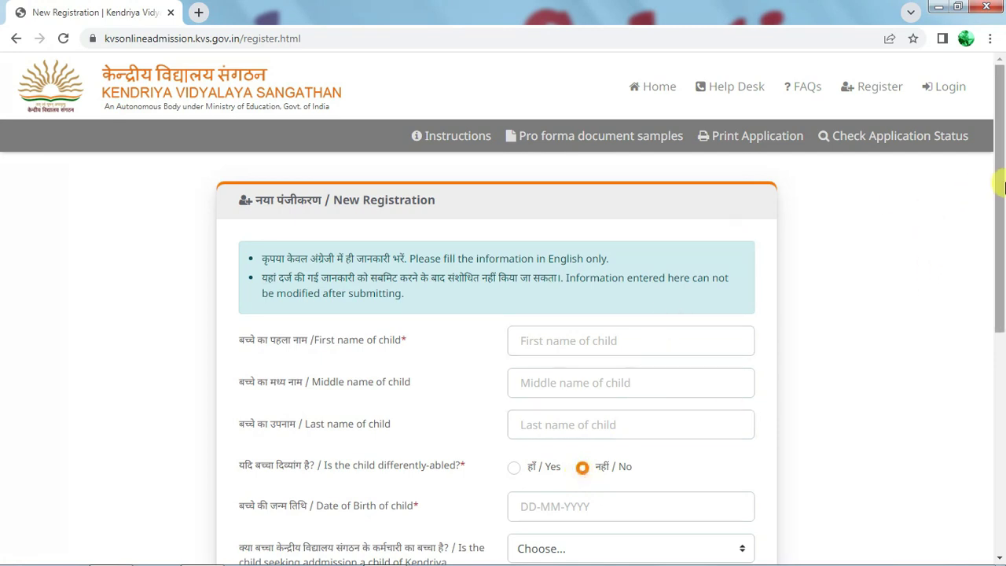
{"action": "left_click_drag", "start_coordinate": [997, 184], "coordinate": [999, 250]}
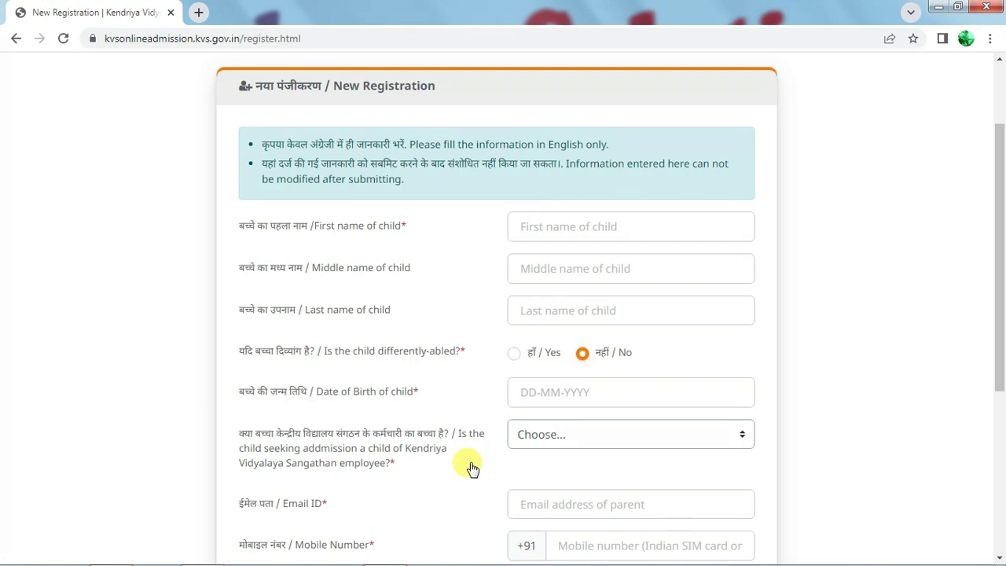
{"action": "left_click", "coordinate": [534, 445]}
{"action": "left_click", "coordinate": [534, 445]}
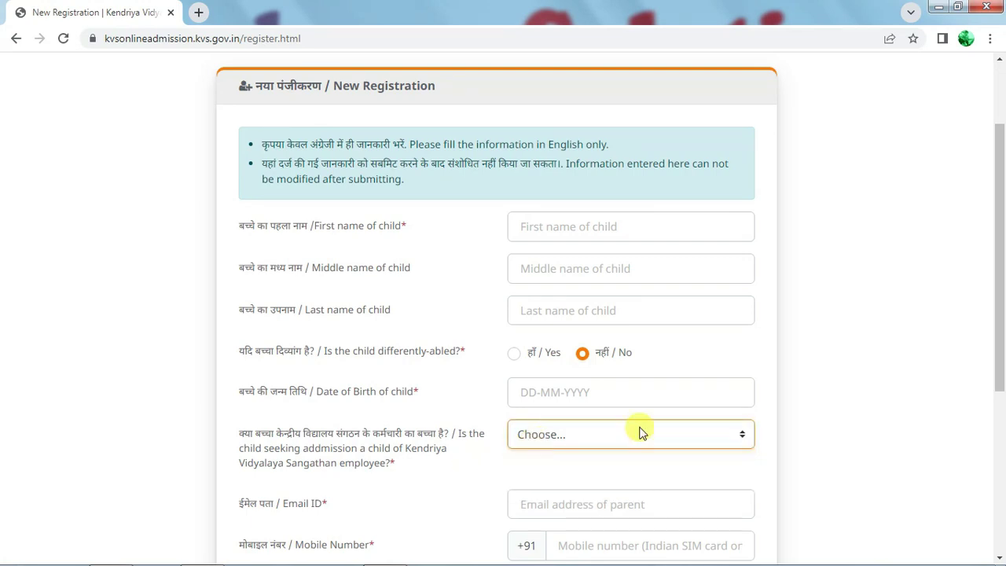
{"action": "mouse_move", "coordinate": [998, 342]}
{"action": "left_mouse_down"}
{"action": "mouse_move", "coordinate": [1002, 434]}
{"action": "mouse_move", "coordinate": [1002, 331]}
{"action": "left_mouse_up"}
{"action": "left_click", "coordinate": [651, 213]}
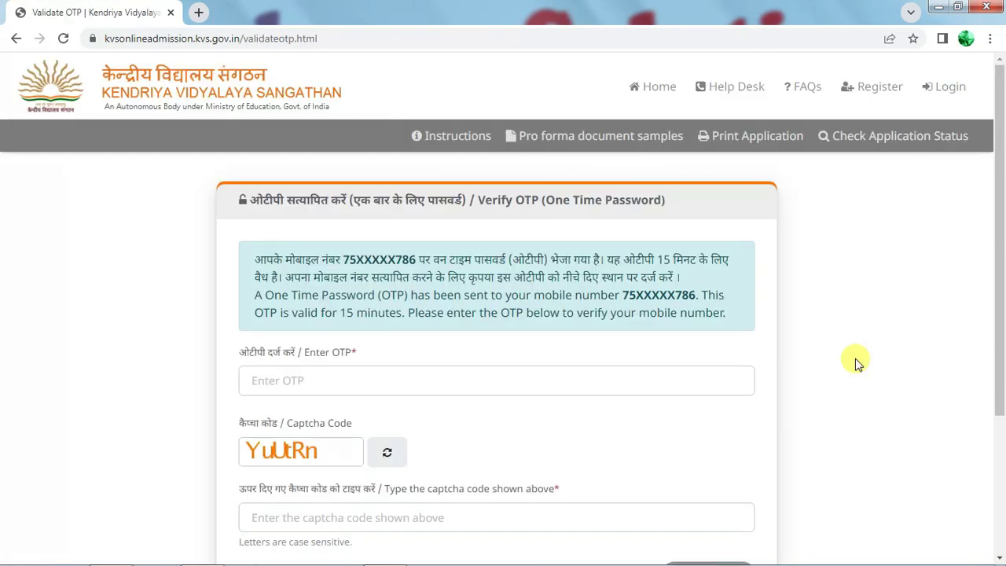
Enter the received OTP and the captcha code, then verify the mobile number
{"action": "left_click", "coordinate": [478, 373]}
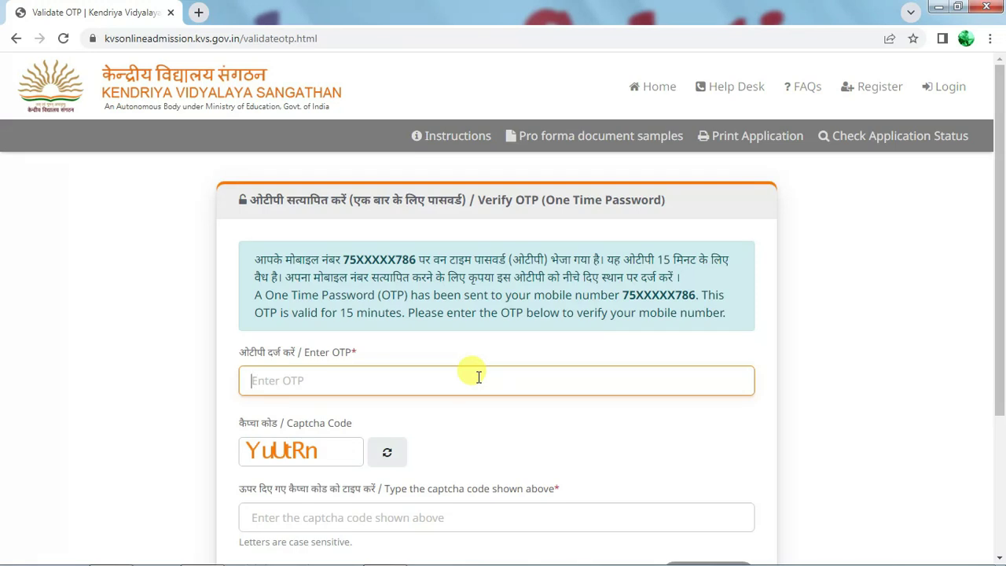
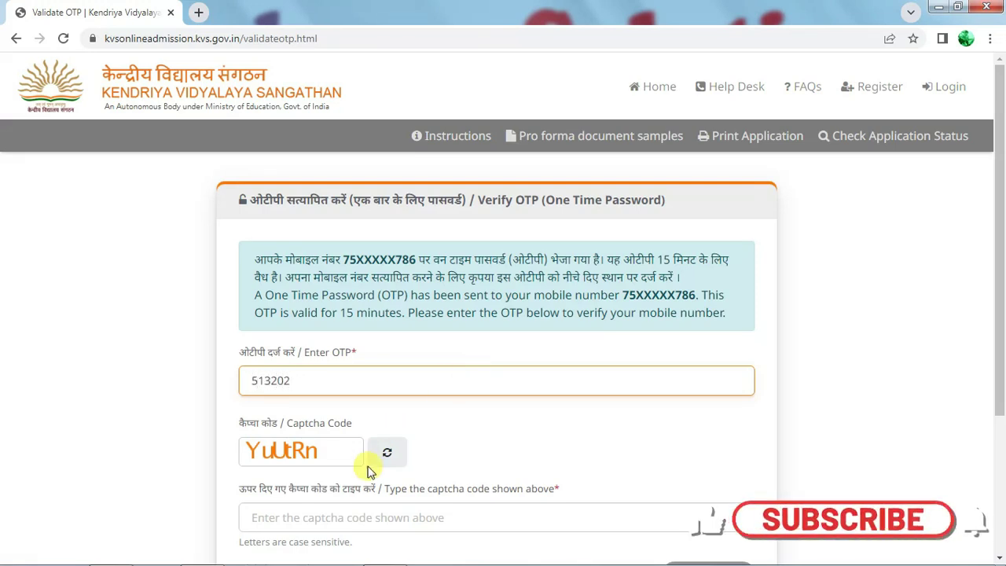
{"action": "left_click", "coordinate": [351, 519]}
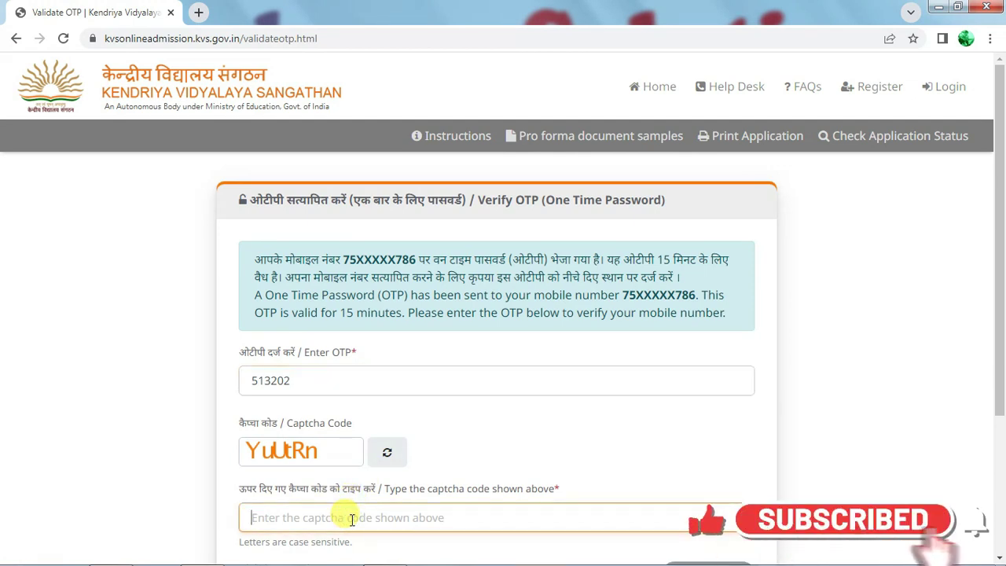
{"action": "type", "text": "Yu"}
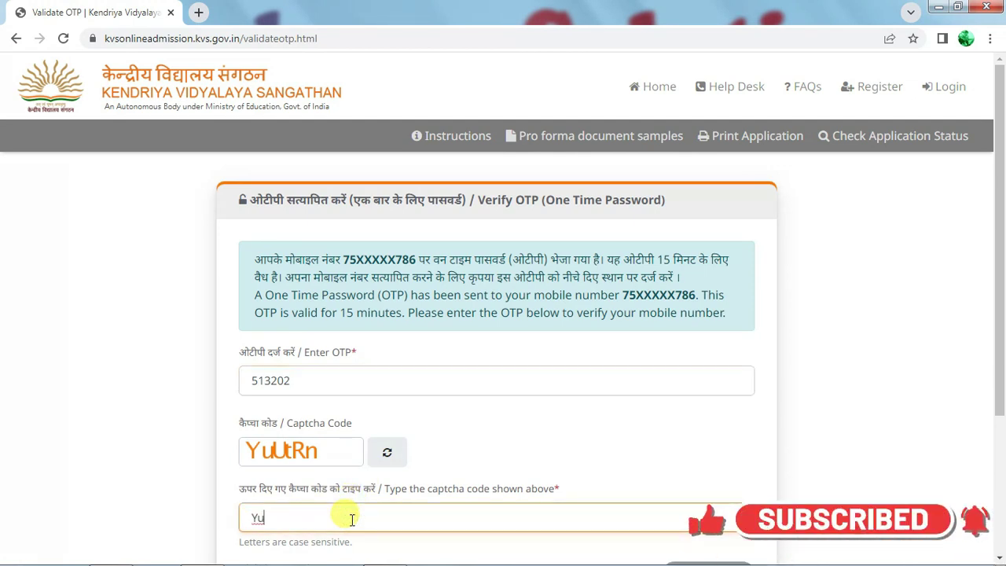
{"action": "type", "text": "UtRn"}
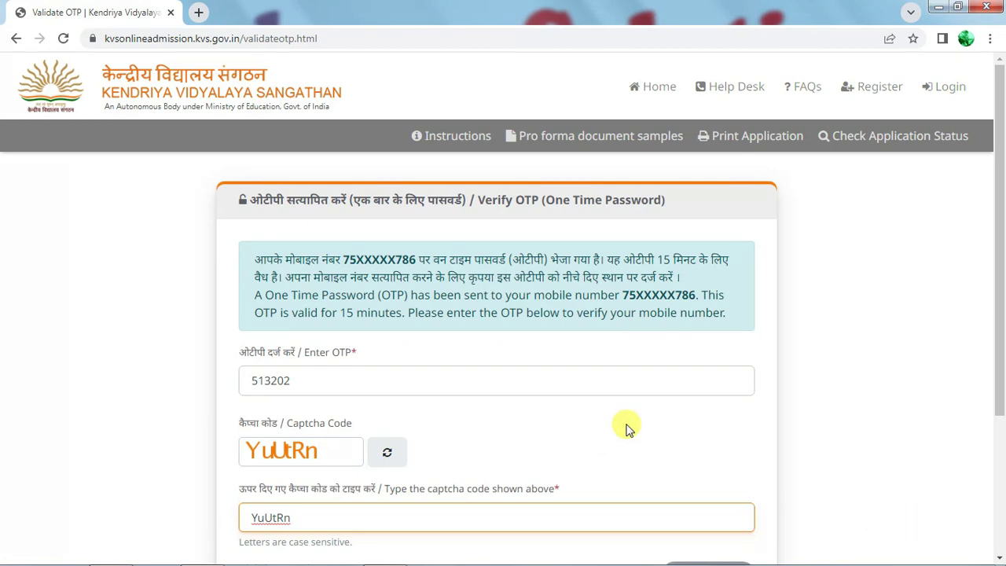
{"action": "scroll", "coordinate": [990, 401], "scroll_direction": "down", "scroll_amount": 2}
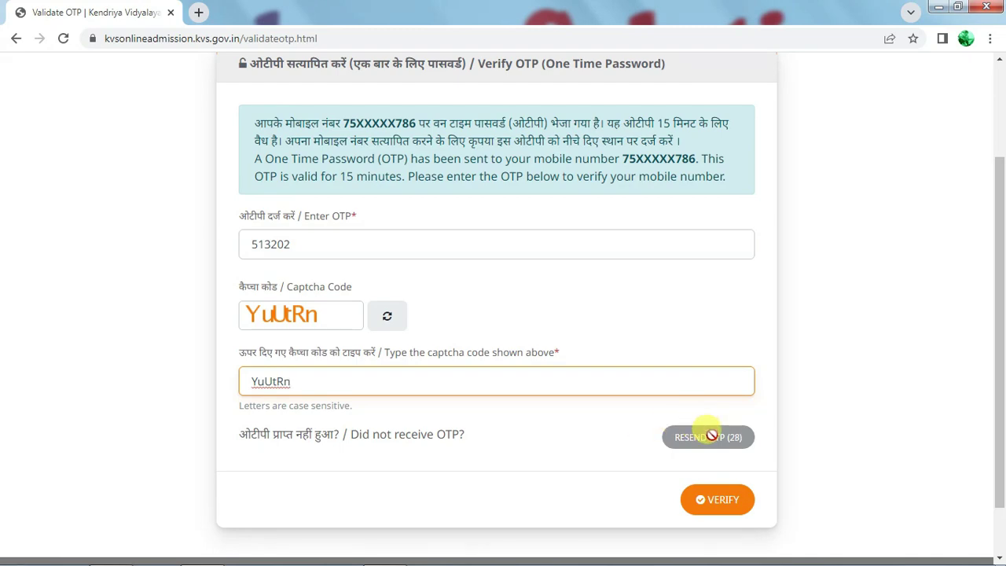
{"action": "left_click", "coordinate": [710, 489]}
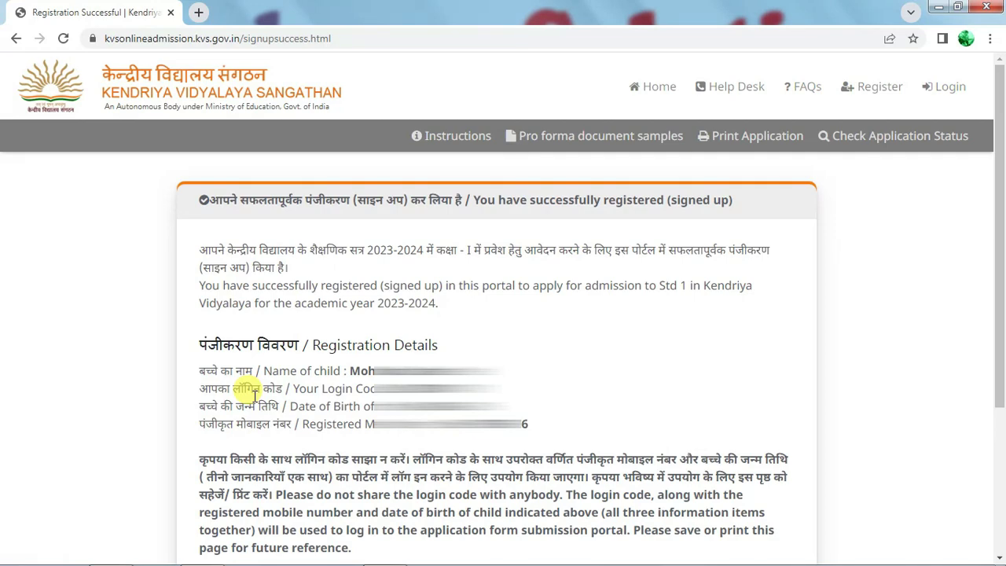
Follow the 'Click here' link at the bottom of the page to the portal login
{"action": "scroll", "coordinate": [255, 395], "scroll_direction": "down", "scroll_amount": 3}
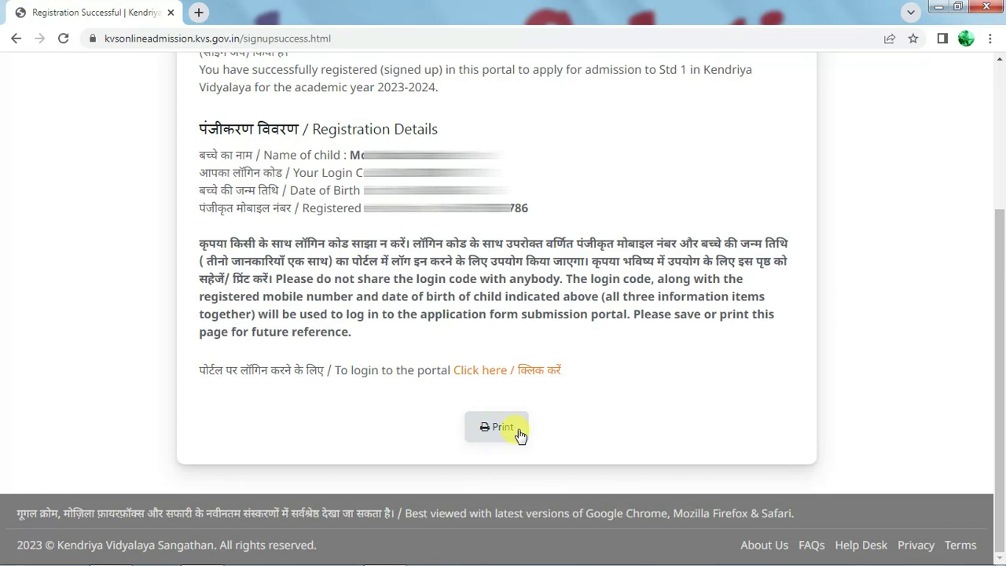
{"action": "left_click", "coordinate": [504, 379]}
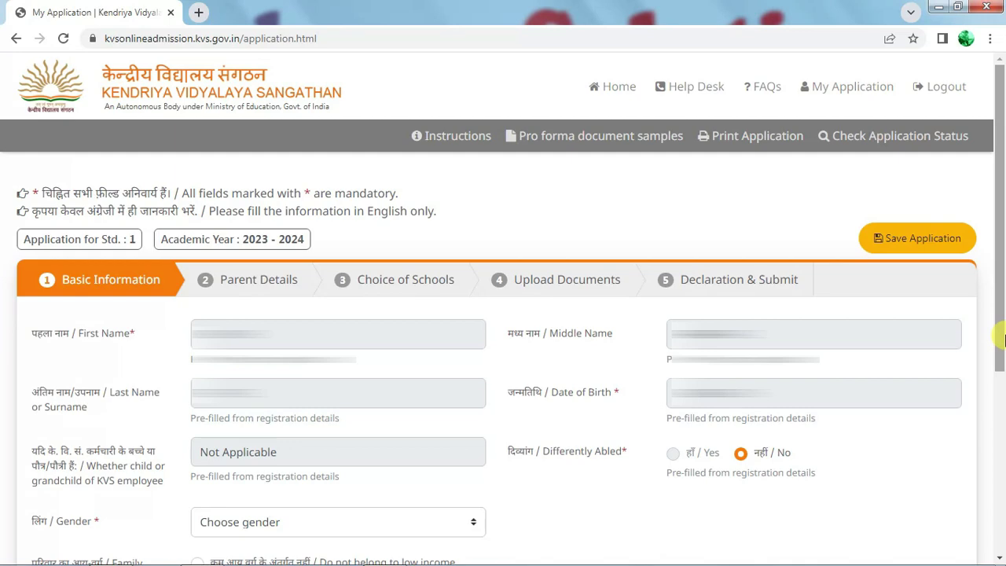
Set gender Male, tick 'Do not belong to low income group', and choose caste OBC (Non-Creamy Layer)
{"action": "scroll", "coordinate": [998, 337], "scroll_direction": "down", "scroll_amount": 4}
{"action": "left_click", "coordinate": [265, 220]}
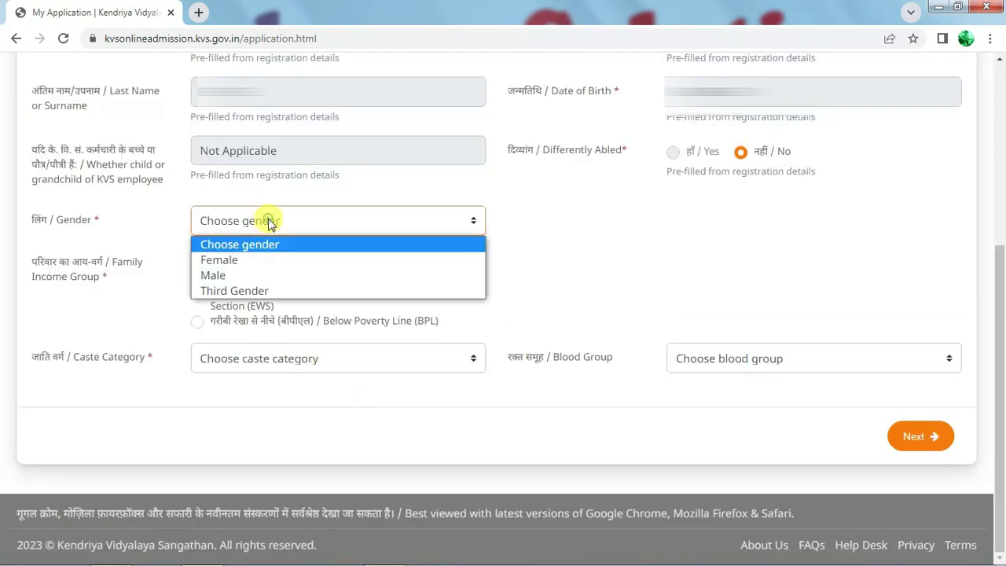
{"action": "left_click", "coordinate": [249, 277]}
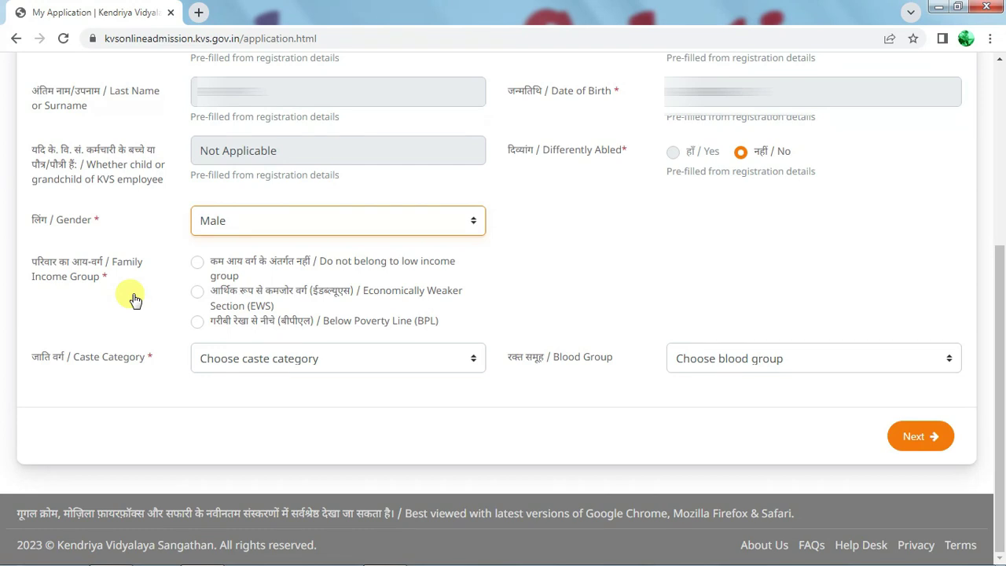
{"action": "left_click", "coordinate": [196, 262]}
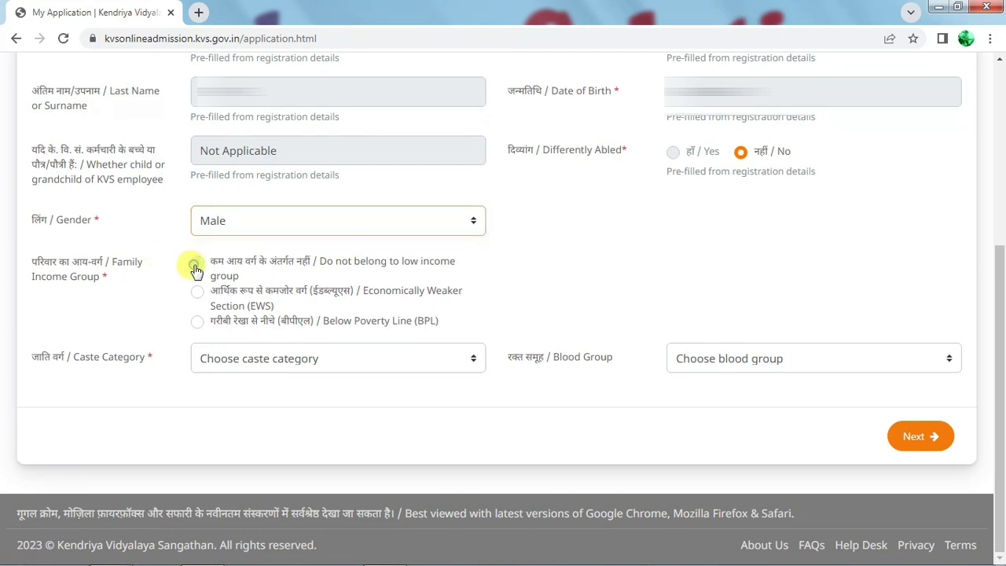
{"action": "left_click", "coordinate": [231, 371]}
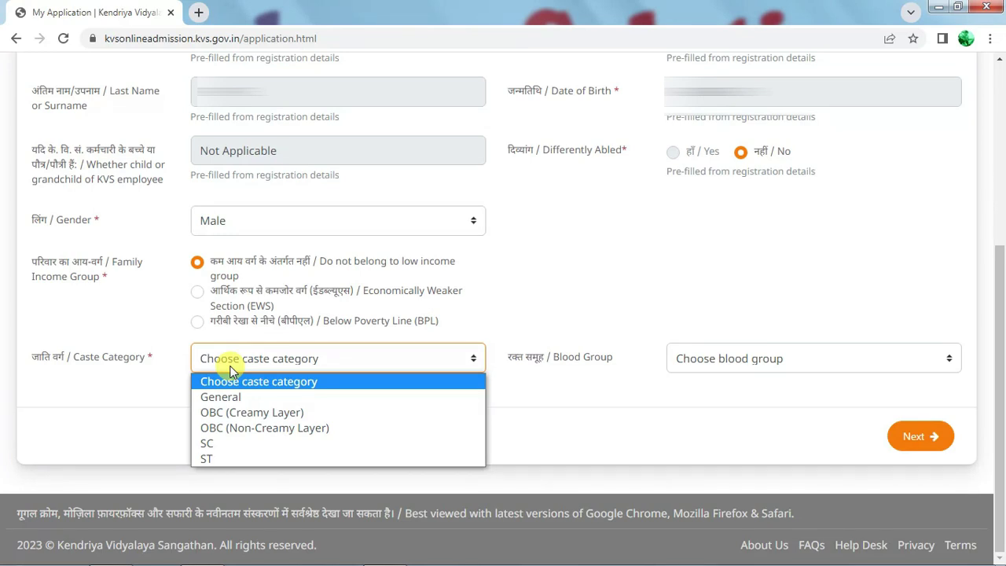
{"action": "left_click", "coordinate": [247, 428]}
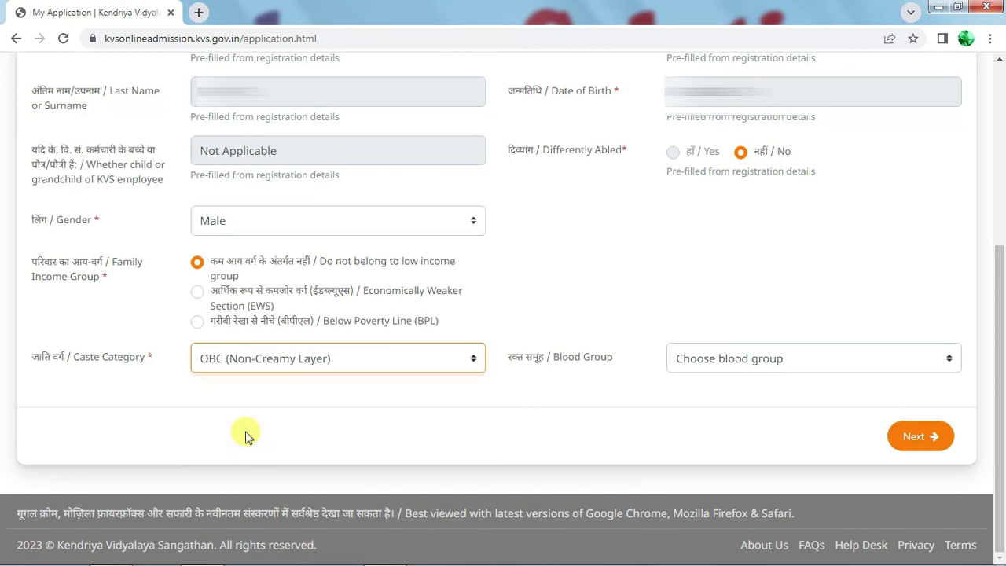
{"action": "left_click", "coordinate": [718, 360]}
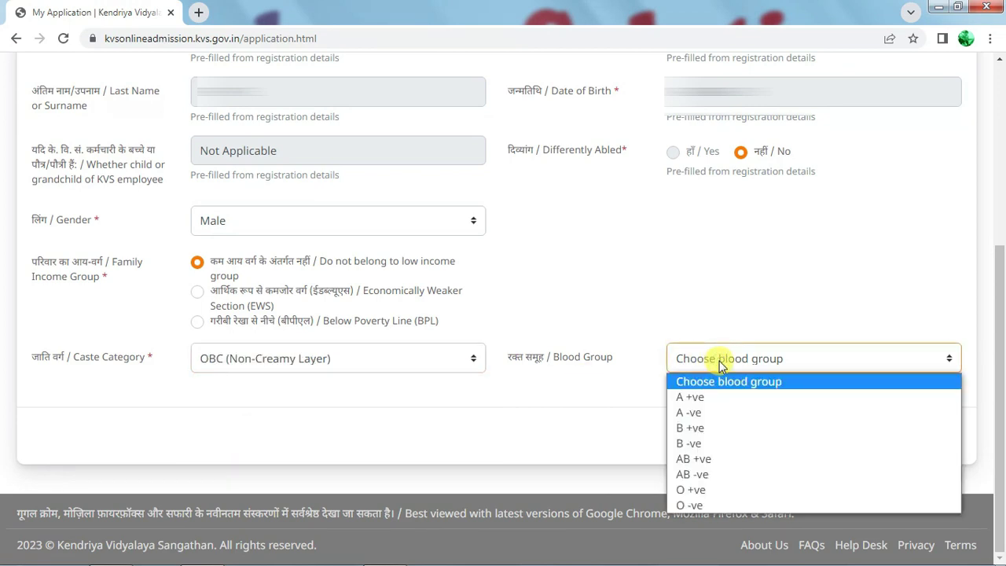
{"action": "left_click", "coordinate": [719, 361]}
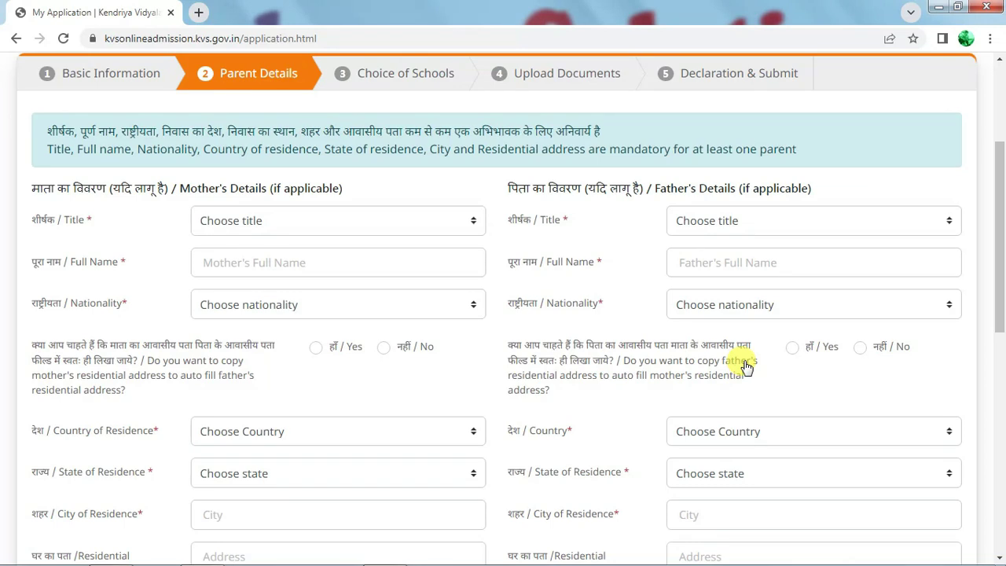
Set the mother's title to Mrs. and her nationality to Indian
{"action": "left_click", "coordinate": [290, 220]}
{"action": "left_click", "coordinate": [228, 275]}
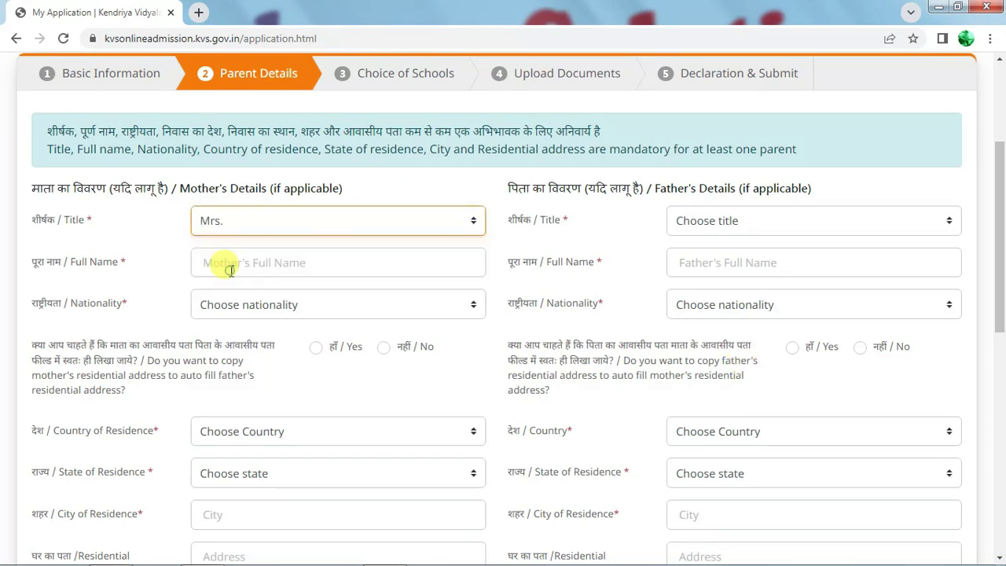
{"action": "left_click", "coordinate": [228, 263]}
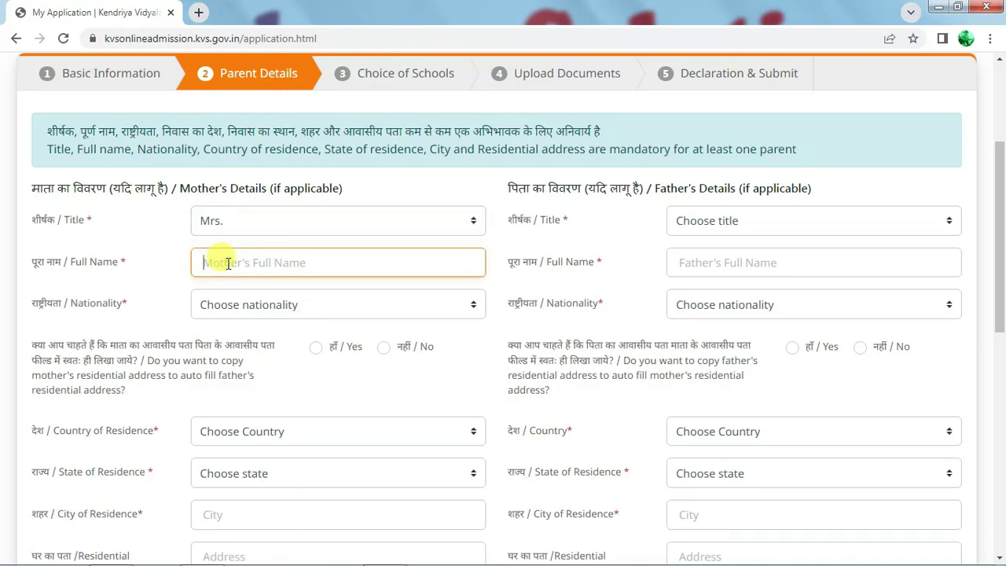
{"action": "left_click", "coordinate": [234, 231]}
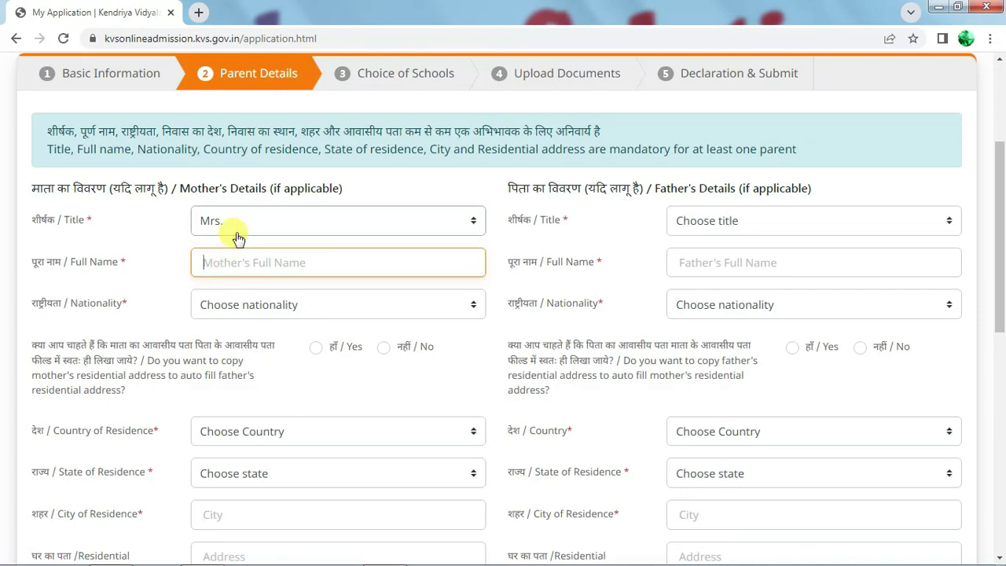
{"action": "left_click", "coordinate": [236, 231]}
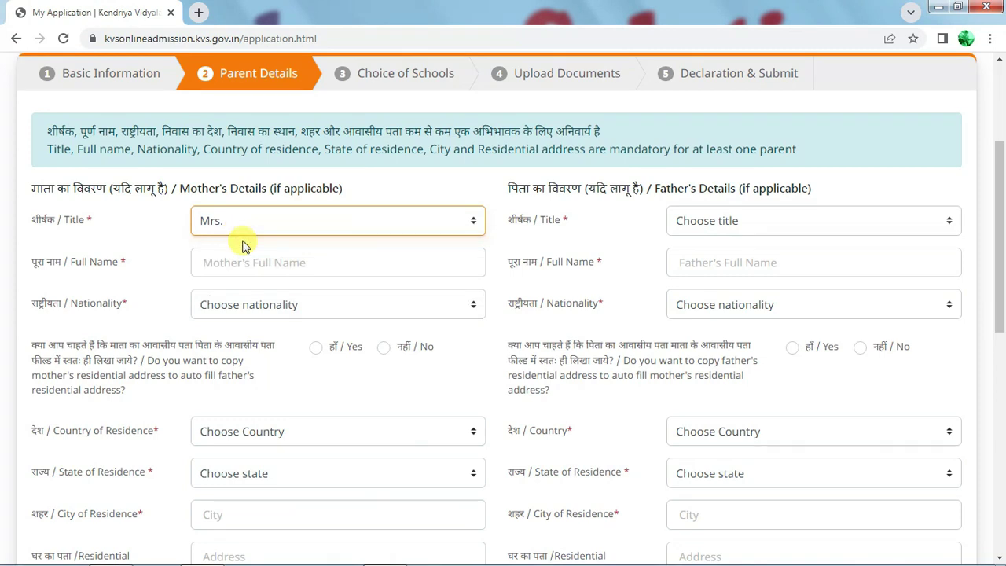
{"action": "left_click", "coordinate": [299, 310]}
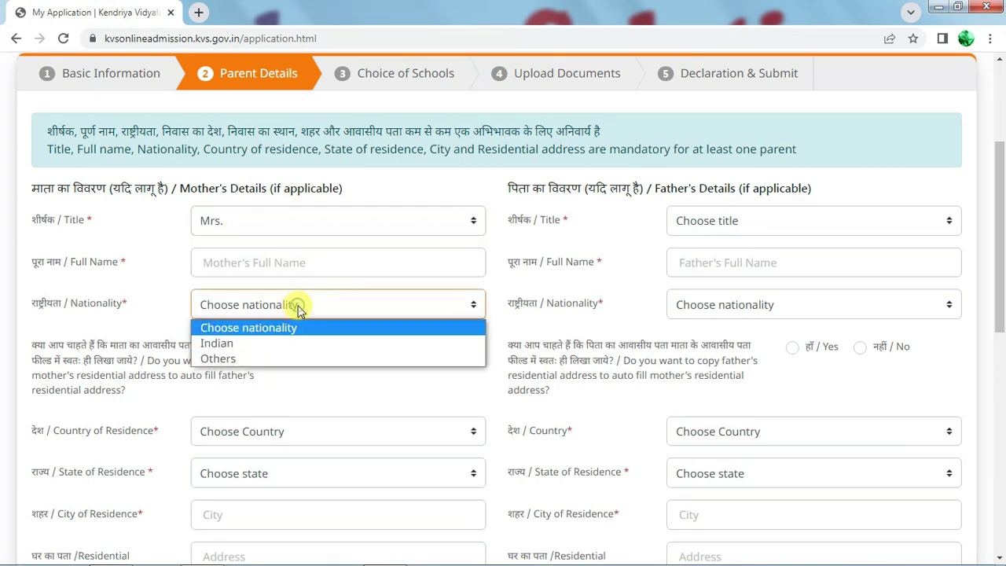
{"action": "left_click", "coordinate": [263, 341]}
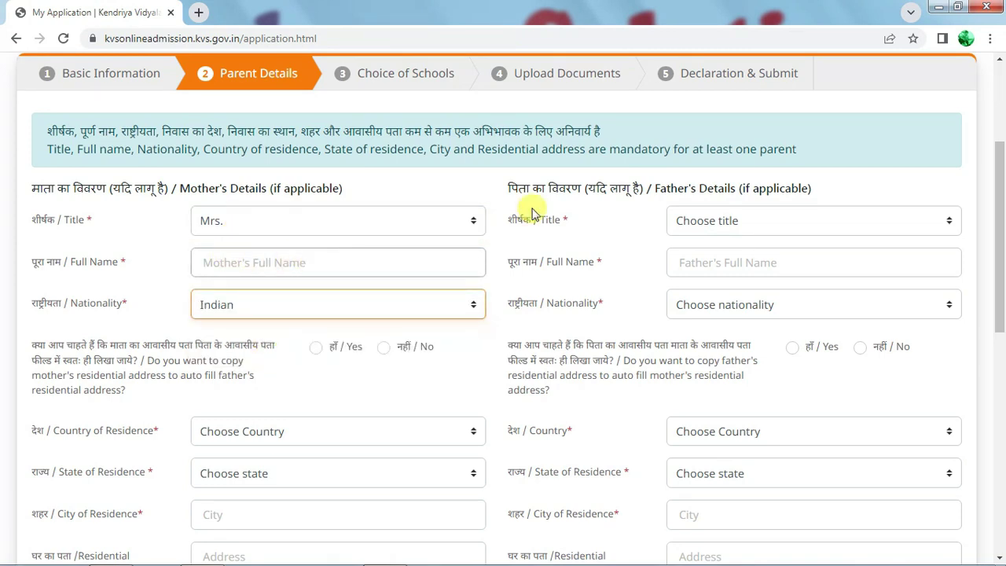
Set the father's title to Mr. and his nationality to Indian
{"action": "left_click", "coordinate": [702, 222]}
{"action": "left_click", "coordinate": [696, 259]}
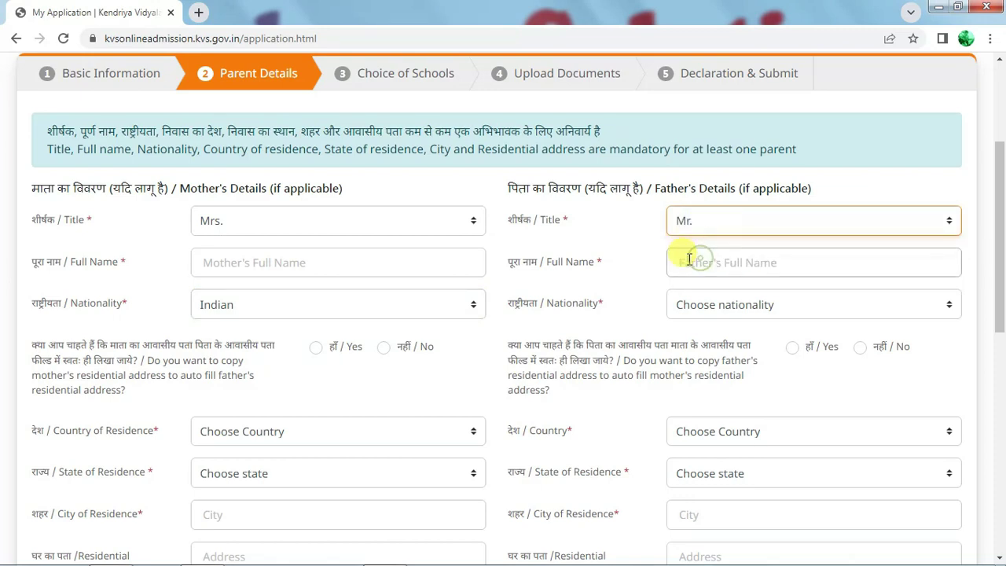
{"action": "left_click", "coordinate": [709, 262]}
{"action": "left_click", "coordinate": [722, 306]}
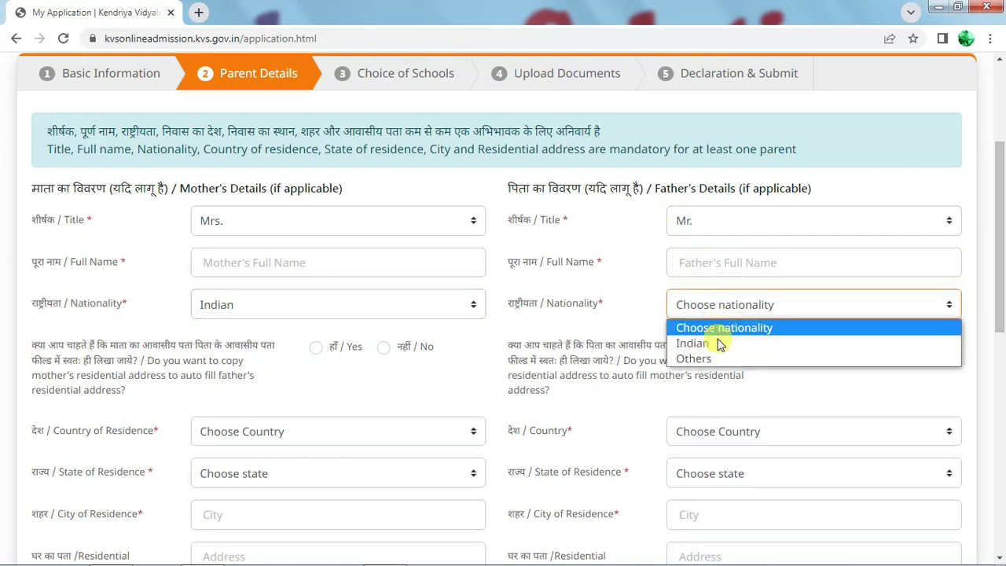
{"action": "left_click", "coordinate": [717, 341]}
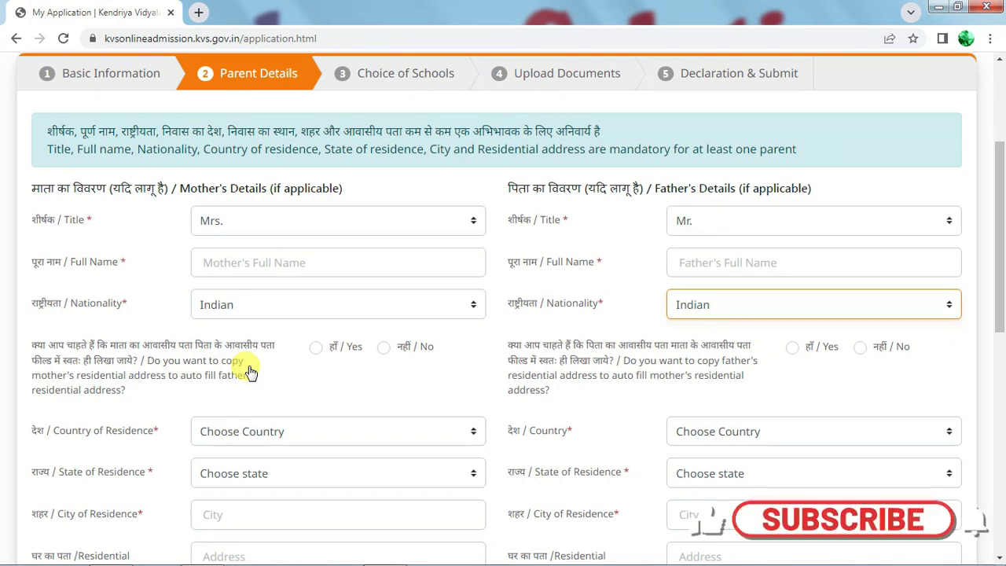
Copy the mother's address to the father and set residence to India, Madhya Pradesh, city dhar
{"action": "left_click", "coordinate": [324, 352]}
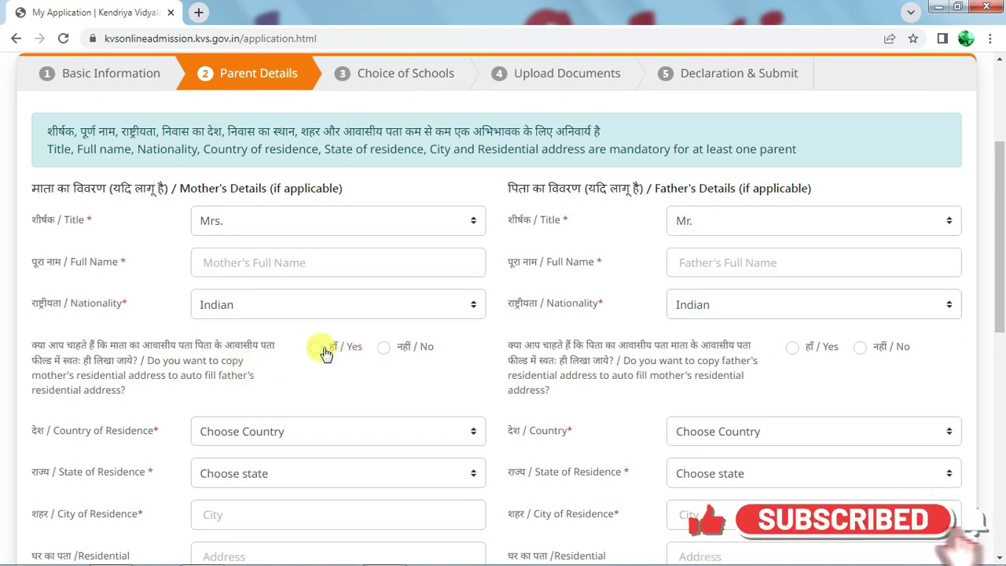
{"action": "left_click", "coordinate": [316, 351]}
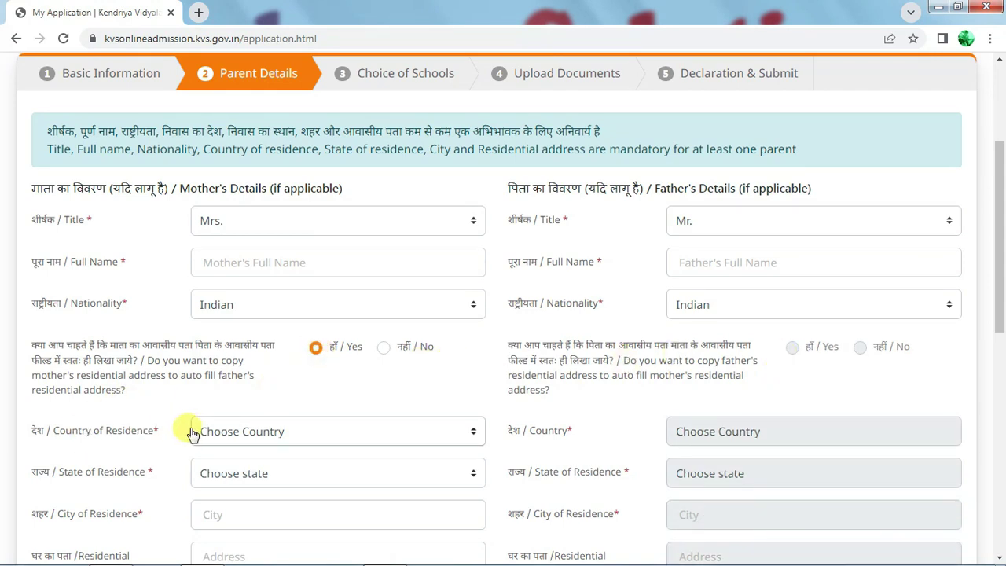
{"action": "left_click", "coordinate": [237, 431]}
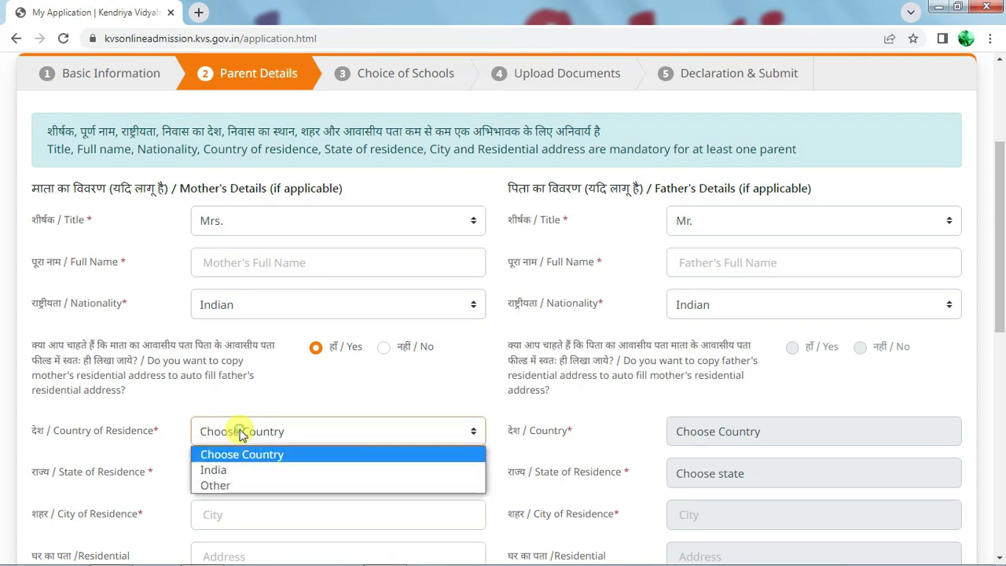
{"action": "left_click", "coordinate": [226, 474]}
{"action": "left_click", "coordinate": [301, 481]}
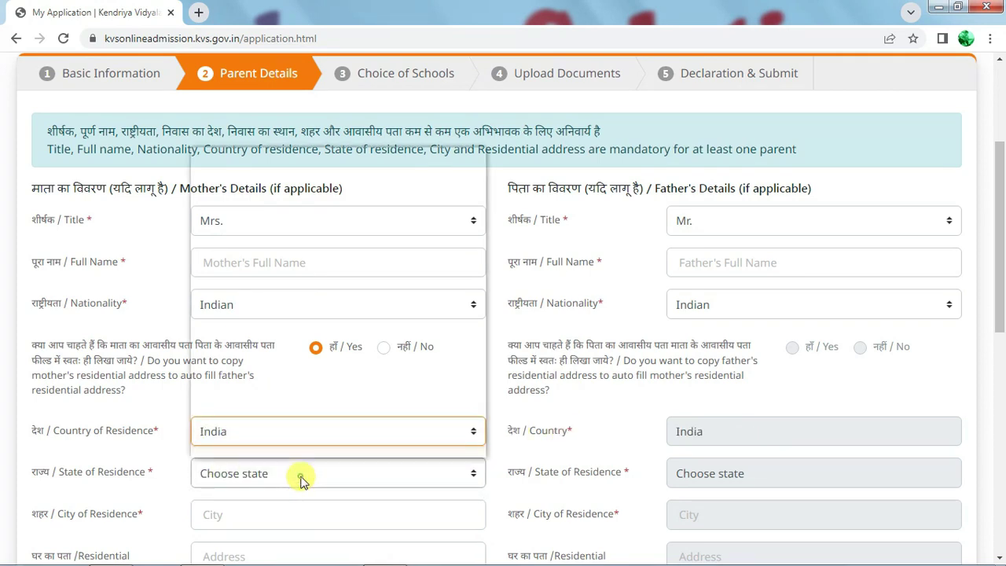
{"action": "key", "text": "m"}
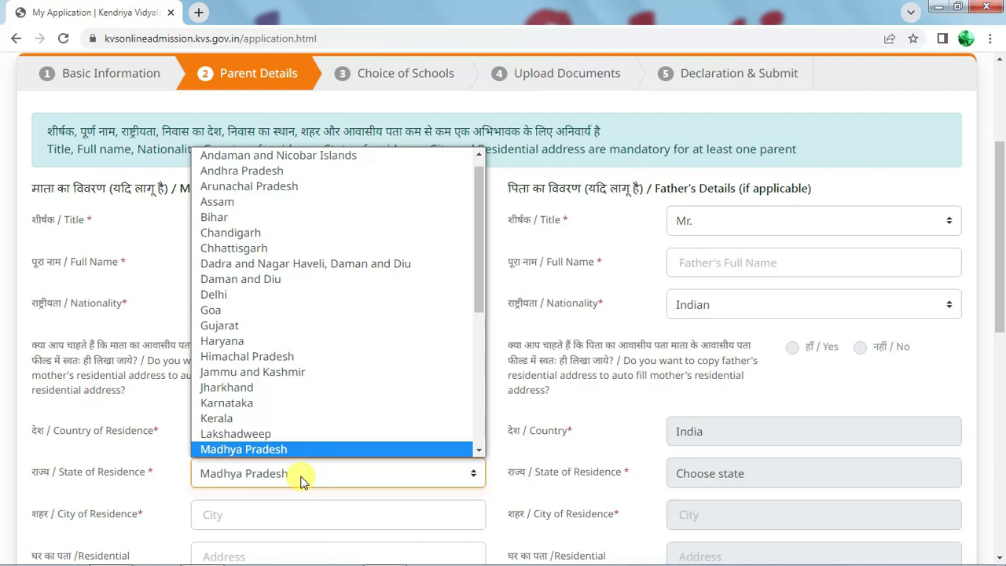
{"action": "key", "text": "Return"}
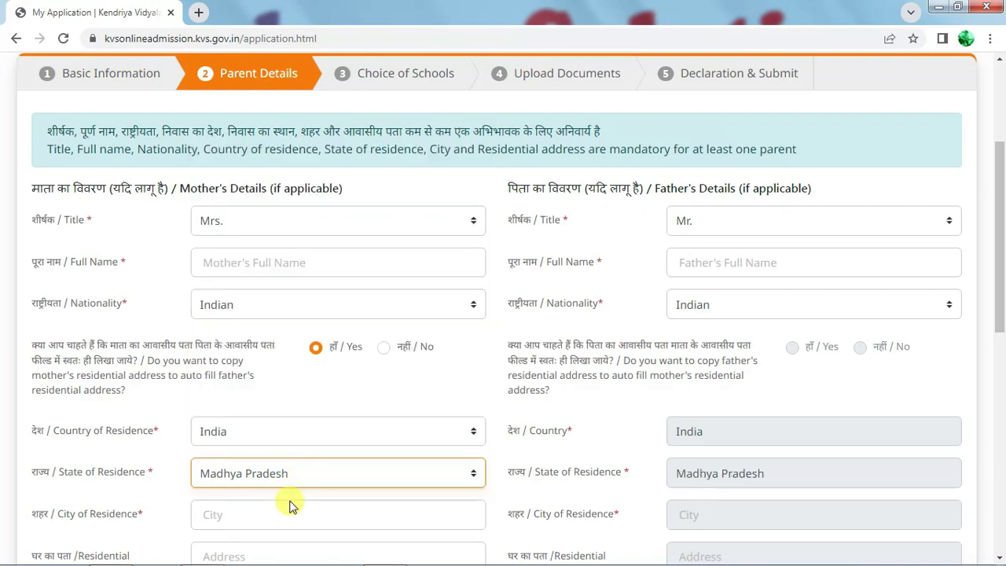
{"action": "left_click", "coordinate": [284, 509]}
{"action": "type", "text": "dhar"}
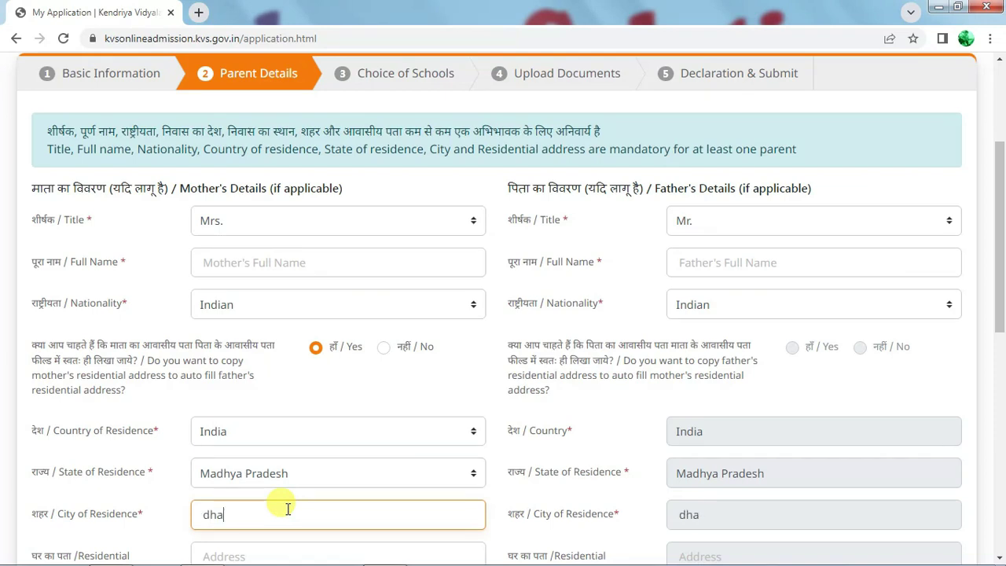
{"action": "key", "text": "Tab"}
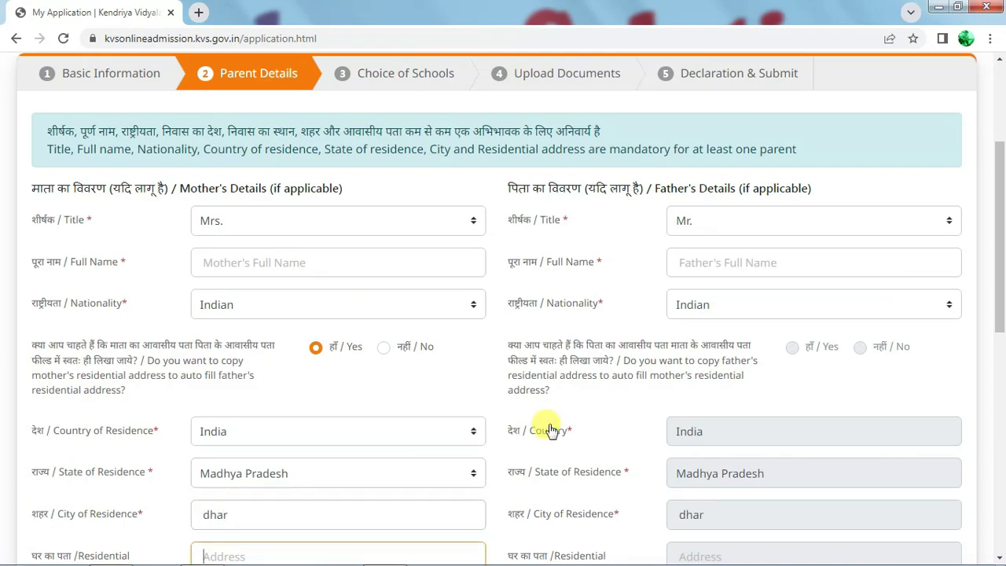
{"action": "left_click", "coordinate": [1002, 416]}
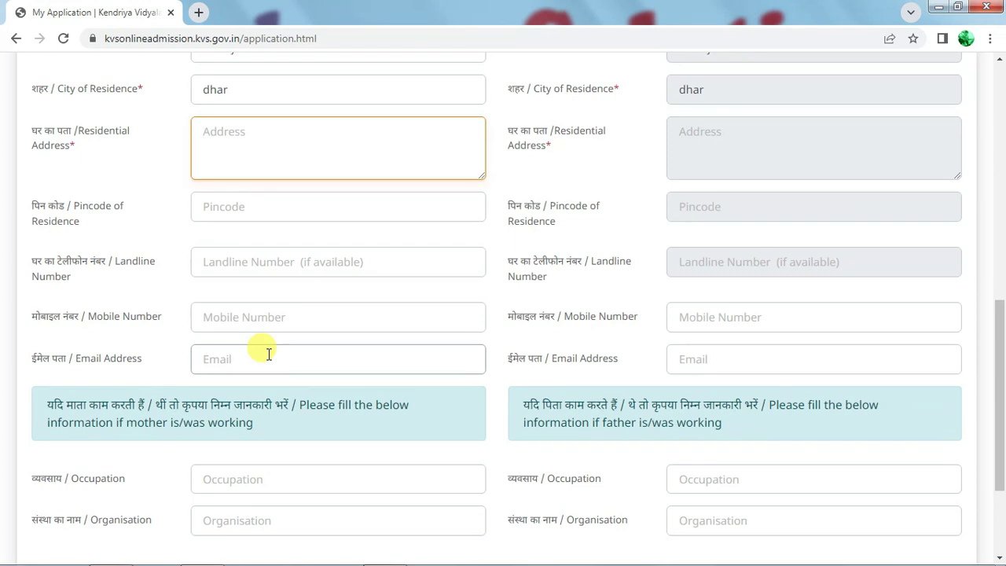
Scroll down to the bottom of the Parent Details form
{"action": "left_click_drag", "start_coordinate": [998, 316], "coordinate": [999, 365]}
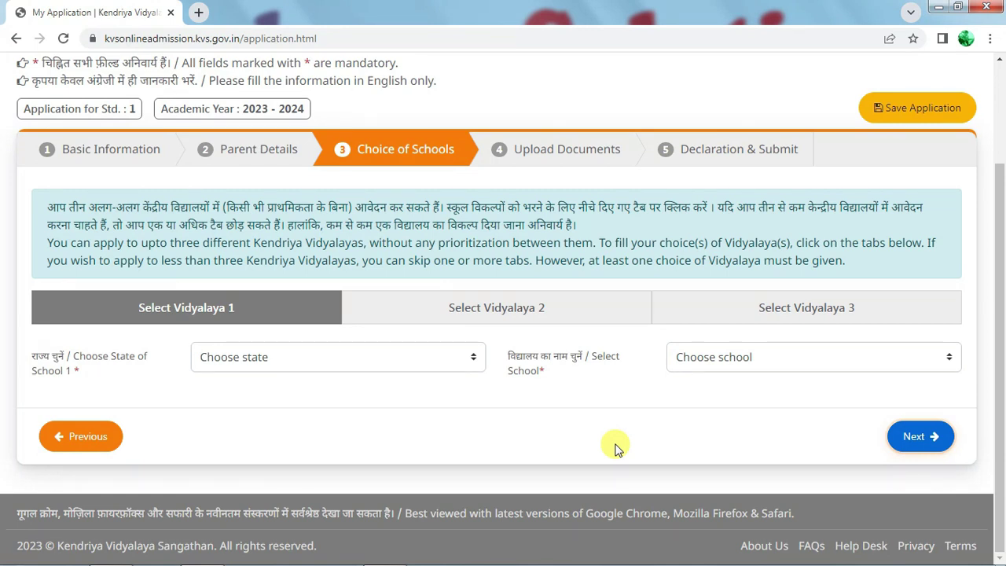
Set Vidyalaya 1's state to Madhya Pradesh
{"action": "left_click", "coordinate": [393, 357]}
{"action": "key", "text": "m"}
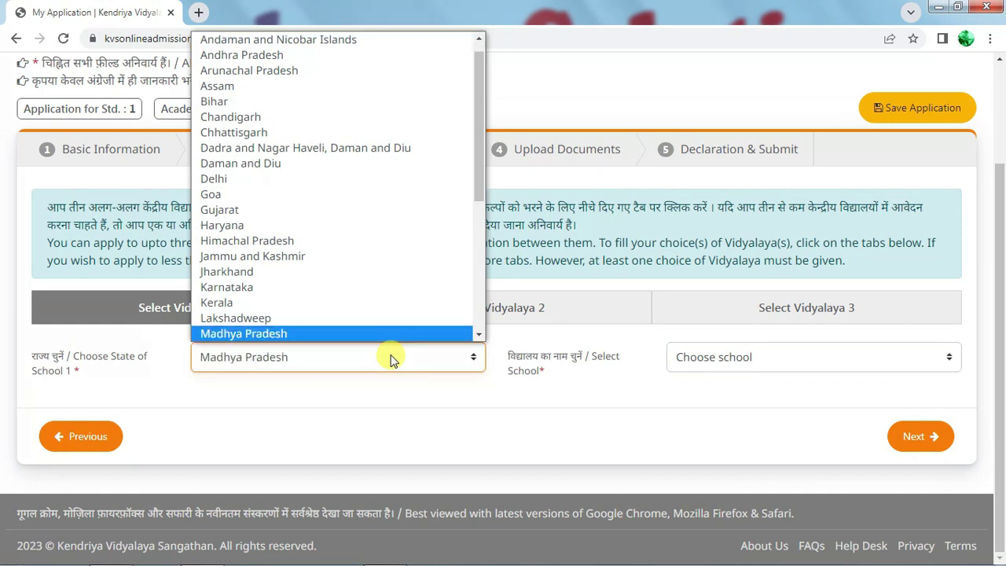
{"action": "key", "text": "Return"}
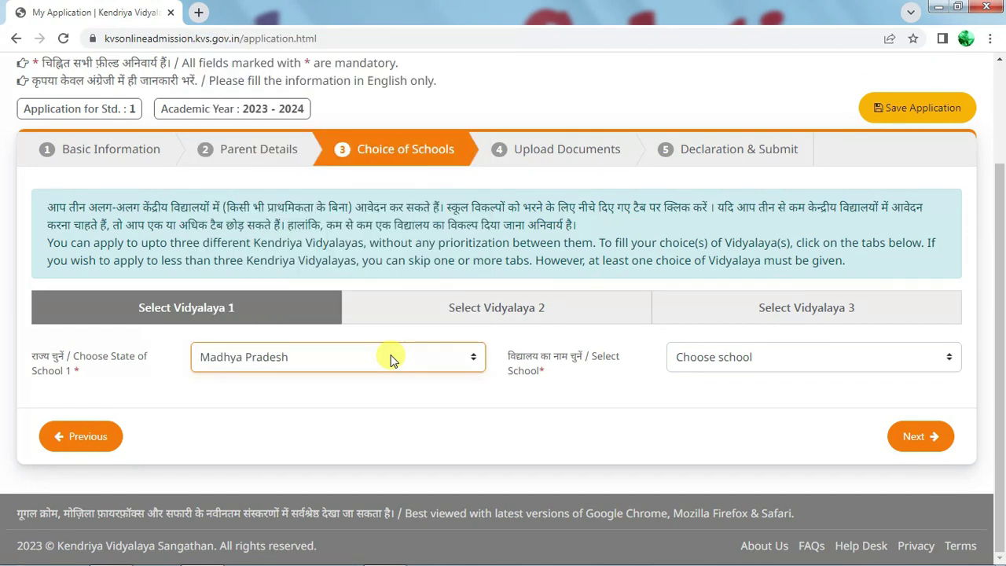
Pick KV DHAR from the Madhya Pradesh school list as the first school
{"action": "left_click", "coordinate": [783, 363]}
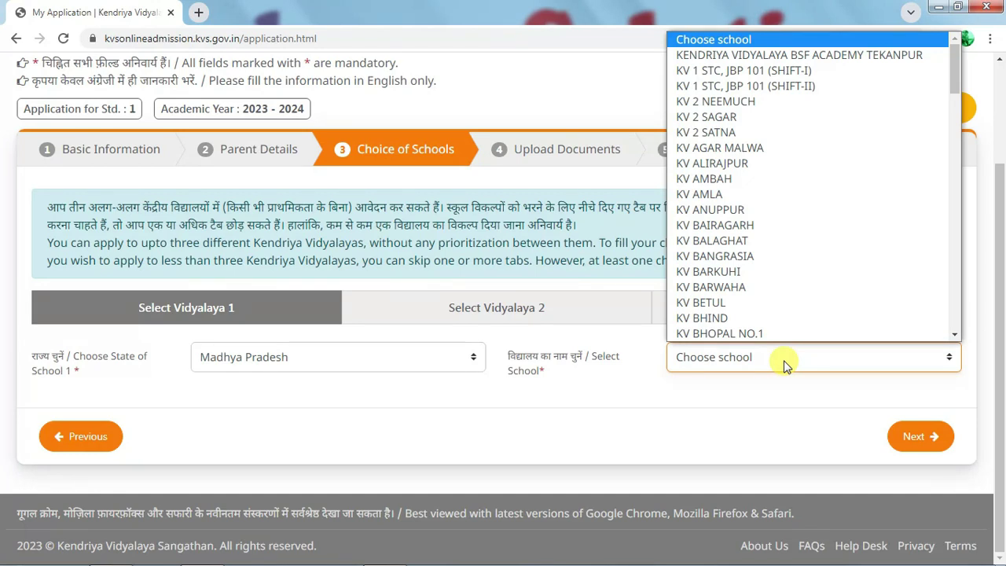
{"action": "key", "text": "Down"}
{"action": "key", "text": "Down"}
{"action": "key", "text": "Down"}
{"action": "key", "text": "Down"}
{"action": "key", "text": "Down"}
{"action": "key", "text": "Down"}
{"action": "key", "text": "Down"}
{"action": "key", "text": "Down"}
{"action": "key", "text": "Down"}
{"action": "key", "text": "Down"}
{"action": "key", "text": "Down"}
{"action": "key", "text": "Down"}
{"action": "key", "text": "Down"}
{"action": "key", "text": "Down"}
{"action": "key", "text": "Down"}
{"action": "key", "text": "Down"}
{"action": "key", "text": "Down"}
{"action": "key", "text": "Down"}
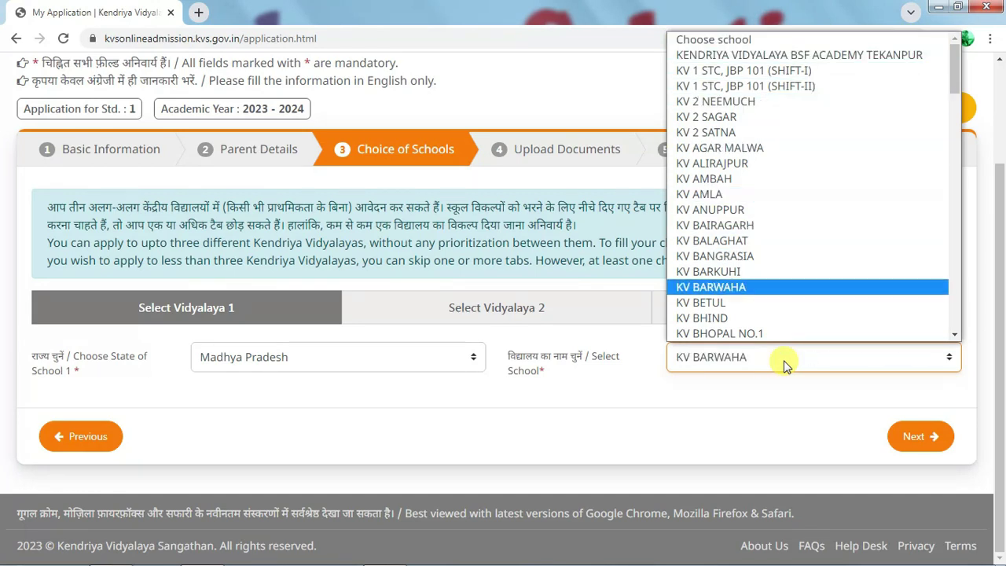
{"action": "key", "text": "Down"}
{"action": "key", "text": "Down"}
{"action": "key", "text": "Down"}
{"action": "key", "text": "Down"}
{"action": "key", "text": "Down"}
{"action": "key", "text": "Down"}
{"action": "key", "text": "Down"}
{"action": "key", "text": "Down"}
{"action": "key", "text": "Down"}
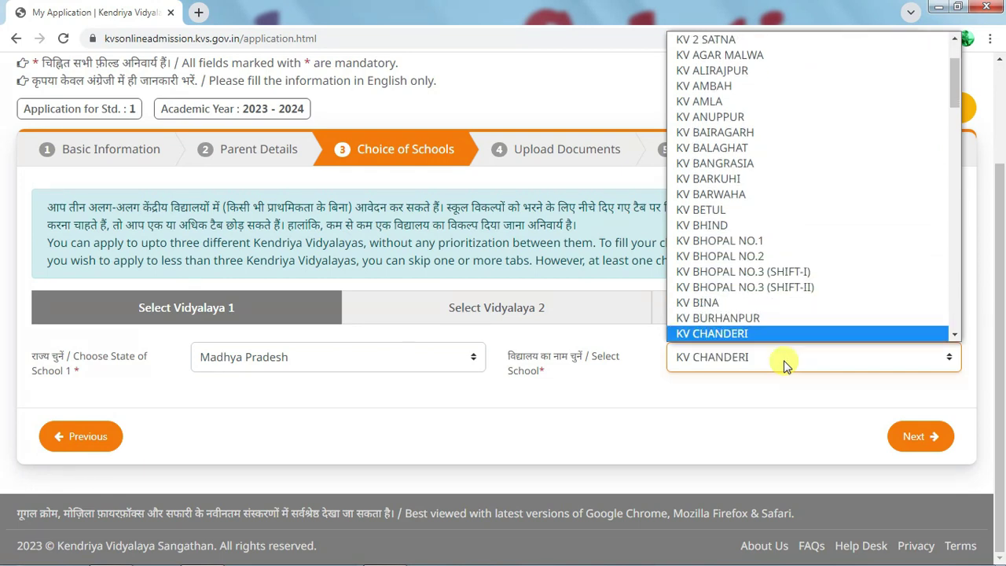
{"action": "key", "text": "Down"}
{"action": "key", "text": "Down"}
{"action": "key", "text": "Down"}
{"action": "key", "text": "Down"}
{"action": "key", "text": "Down"}
{"action": "key", "text": "Down"}
{"action": "key", "text": "Down"}
{"action": "key", "text": "Down"}
{"action": "key", "text": "Down"}
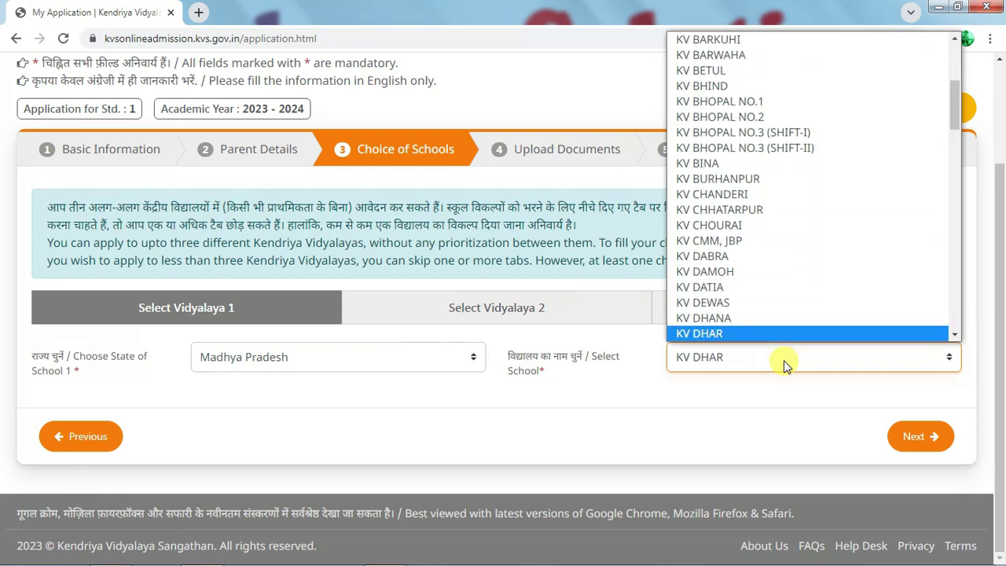
{"action": "key", "text": "Down"}
{"action": "key", "text": "Up"}
{"action": "key", "text": "Down"}
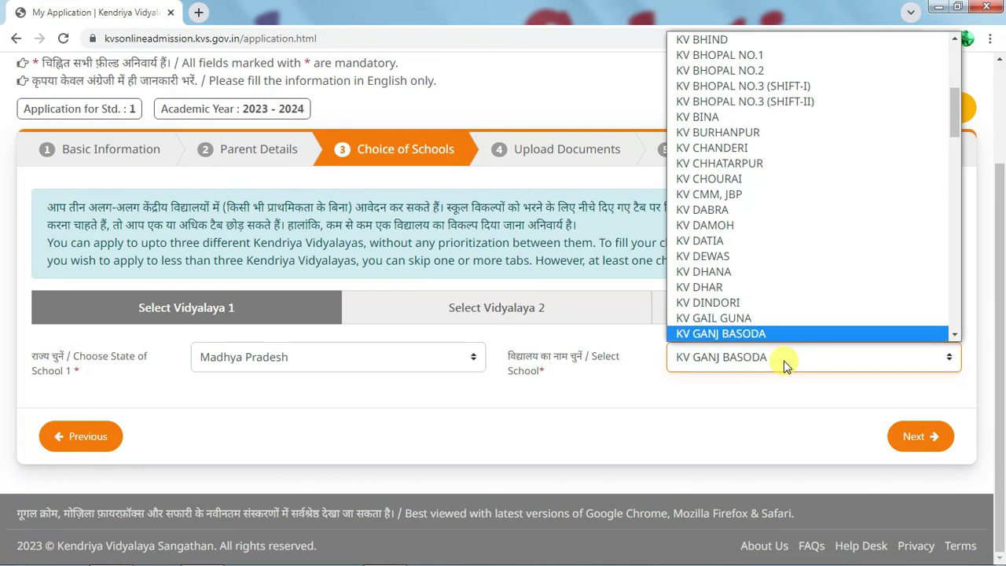
{"action": "key", "text": "Down"}
{"action": "key", "text": "Down"}
{"action": "key", "text": "Down"}
{"action": "key", "text": "Down"}
{"action": "key", "text": "Down"}
{"action": "key", "text": "Up"}
{"action": "key", "text": "Up"}
{"action": "key", "text": "Up"}
{"action": "key", "text": "Up"}
{"action": "key", "text": "Up"}
{"action": "key", "text": "Up"}
{"action": "key", "text": "Up"}
{"action": "key", "text": "Up"}
{"action": "key", "text": "Return"}
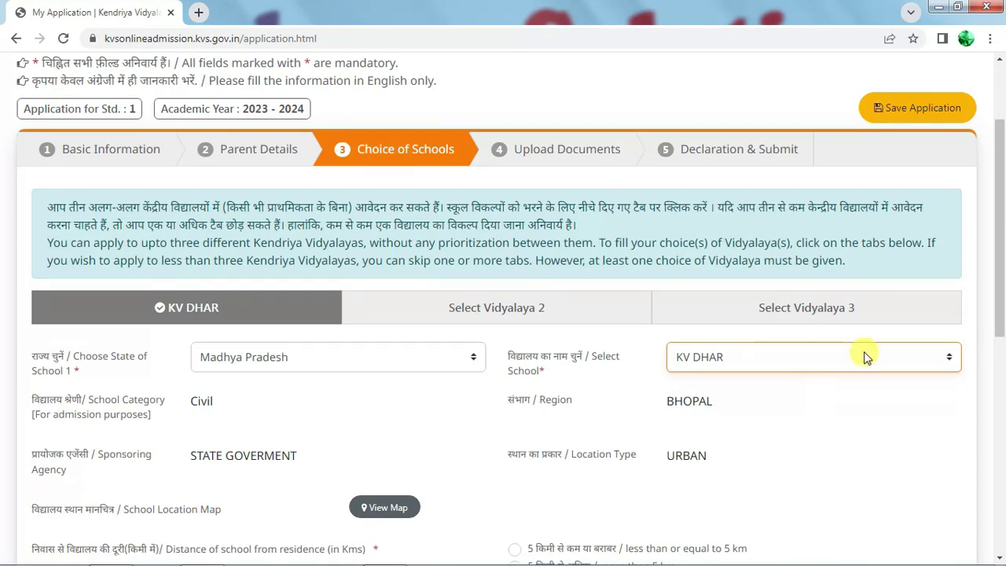
Mark KV DHAR's distance from residence as more than 5 km
{"action": "left_click_drag", "start_coordinate": [1000, 250], "coordinate": [1002, 330]}
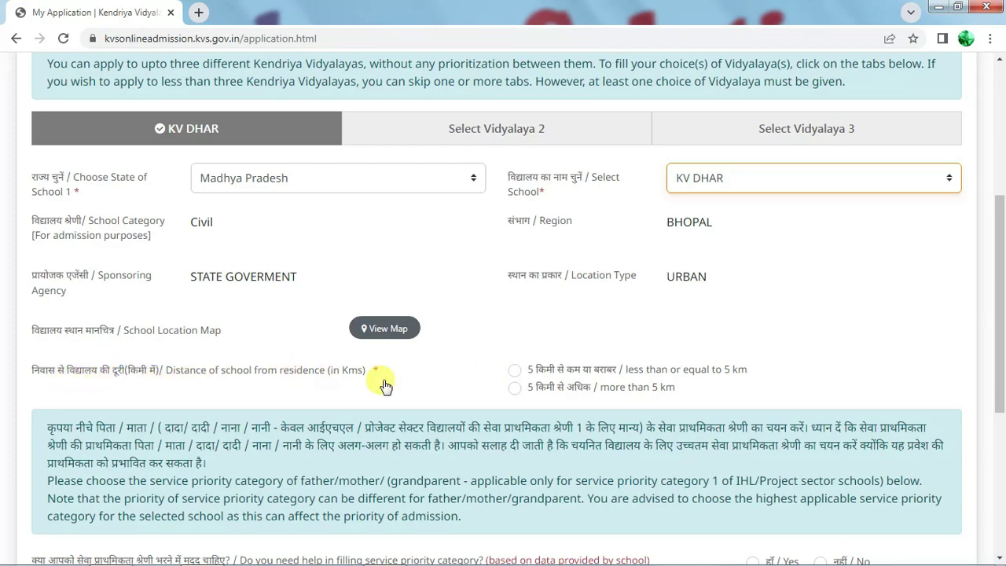
{"action": "left_click", "coordinate": [513, 392]}
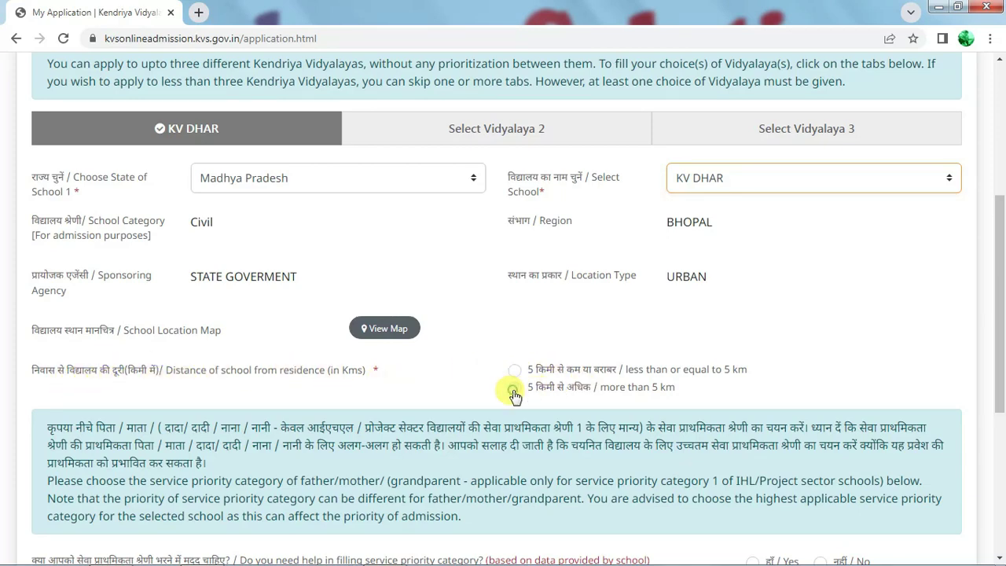
{"action": "left_click", "coordinate": [513, 392]}
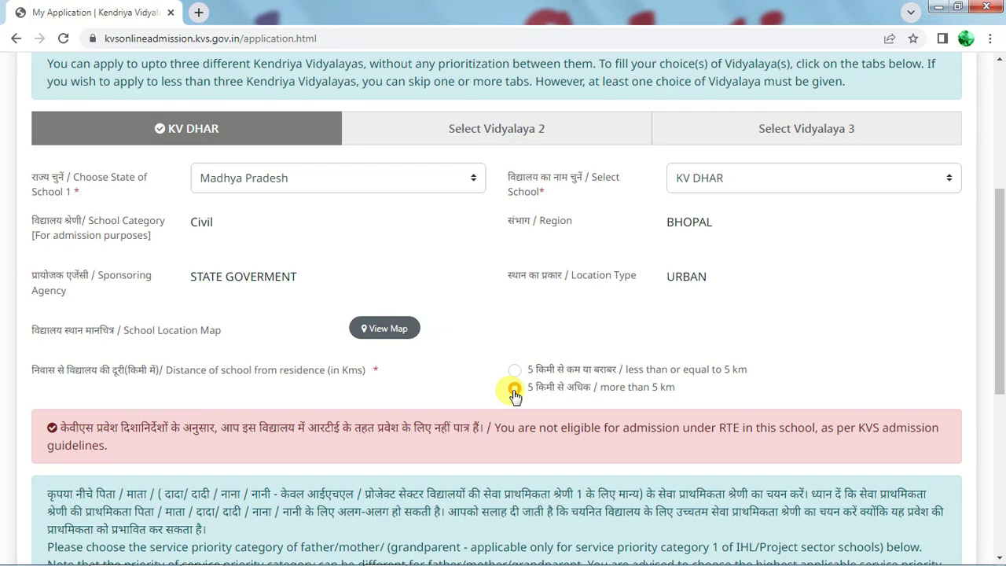
{"action": "scroll", "coordinate": [513, 393], "scroll_direction": "down", "scroll_amount": 4}
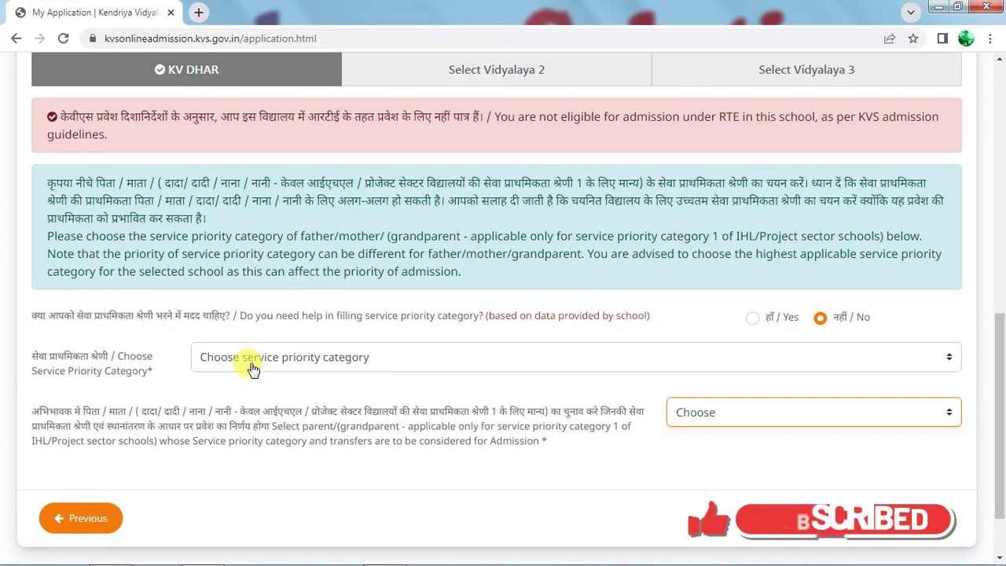
Set the service-priority parent to Not Applicable and continue to the Vidyalaya 2 choice
{"action": "left_click", "coordinate": [389, 357]}
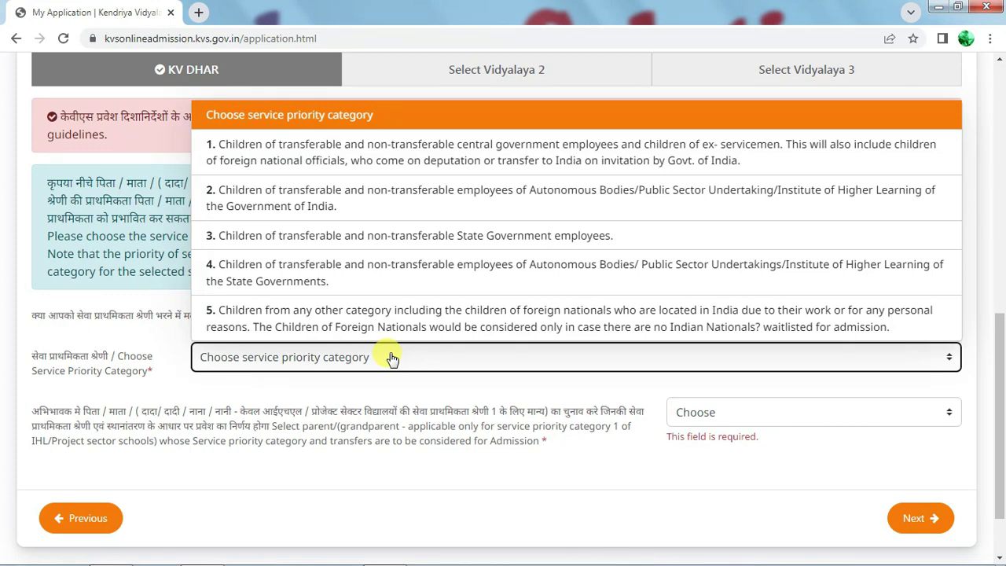
{"action": "left_click", "coordinate": [391, 358]}
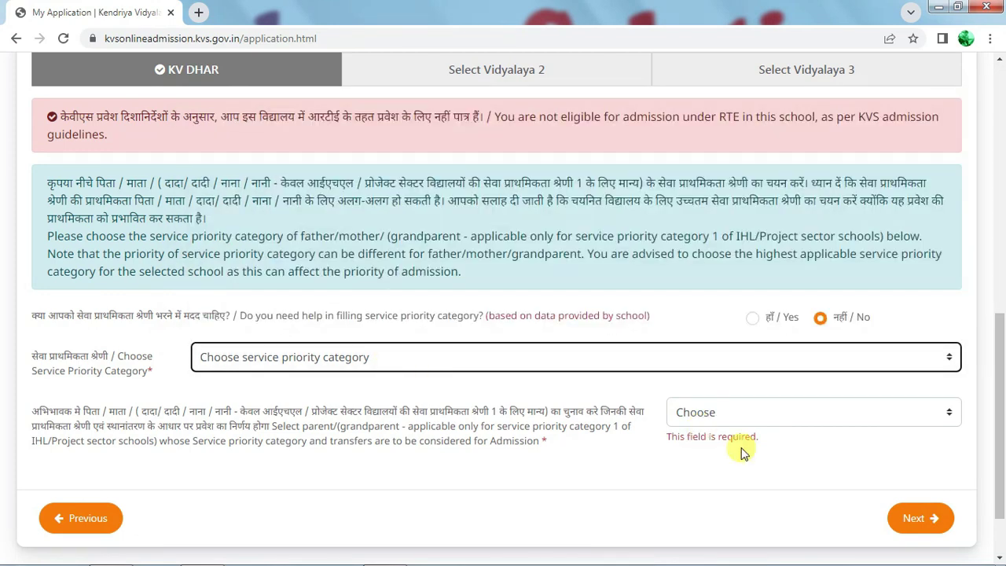
{"action": "left_click", "coordinate": [746, 422]}
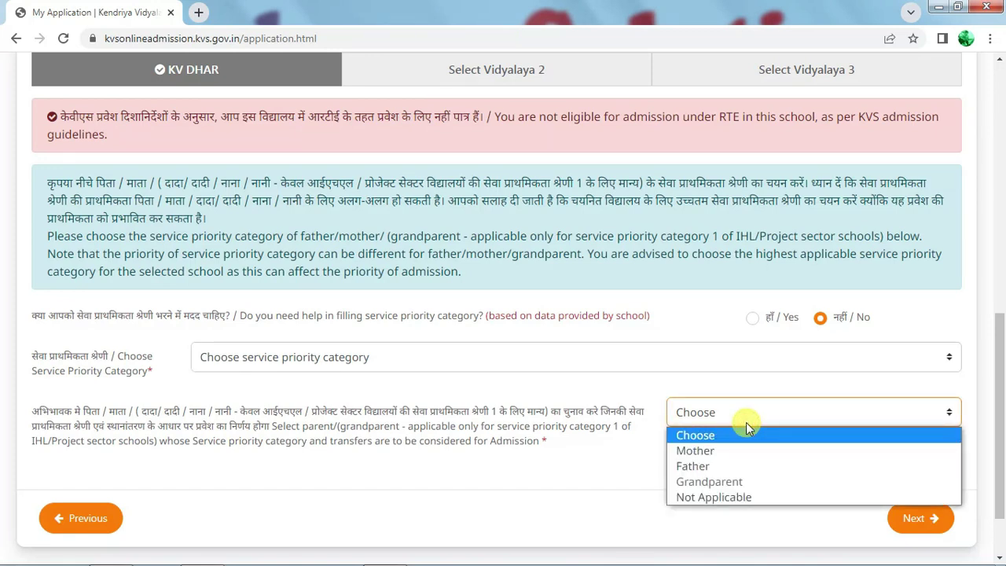
{"action": "left_click", "coordinate": [711, 497]}
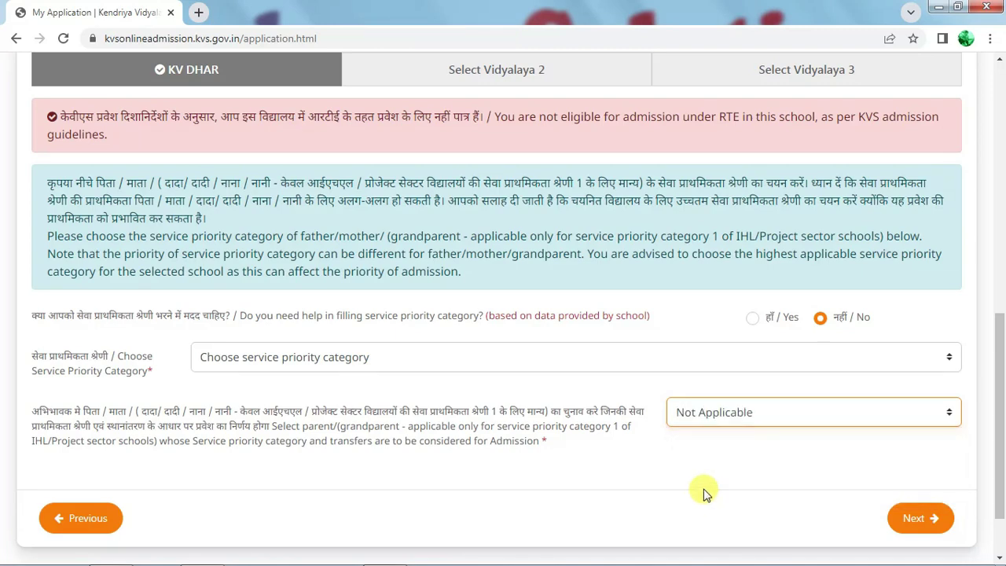
{"action": "left_click", "coordinate": [895, 511]}
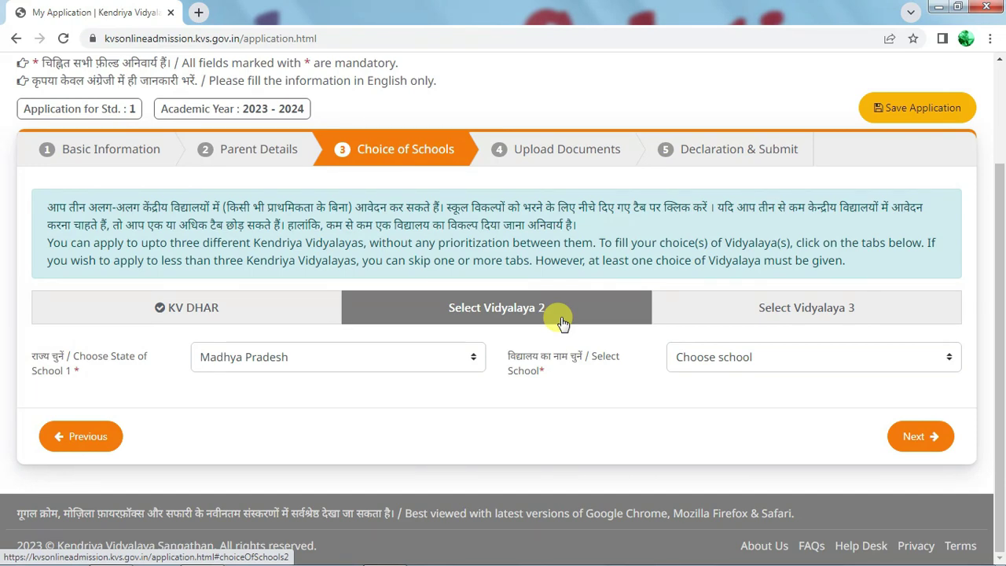
Advance from the school choices to the Upload Documents step
{"action": "left_click", "coordinate": [906, 440]}
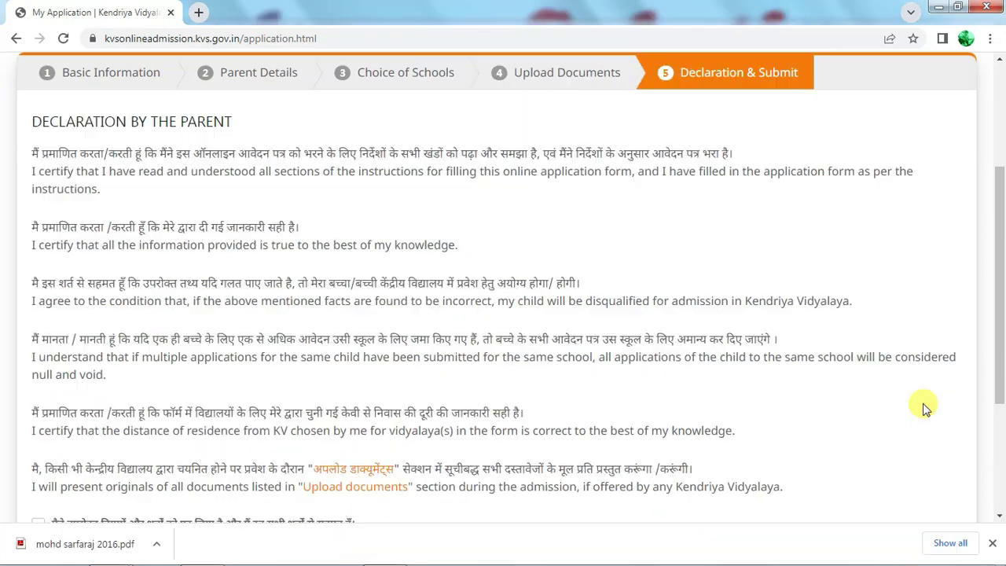
Dismiss the download notice and tick 'I have read the above mentioned terms and conditions'
{"action": "left_click", "coordinate": [991, 542]}
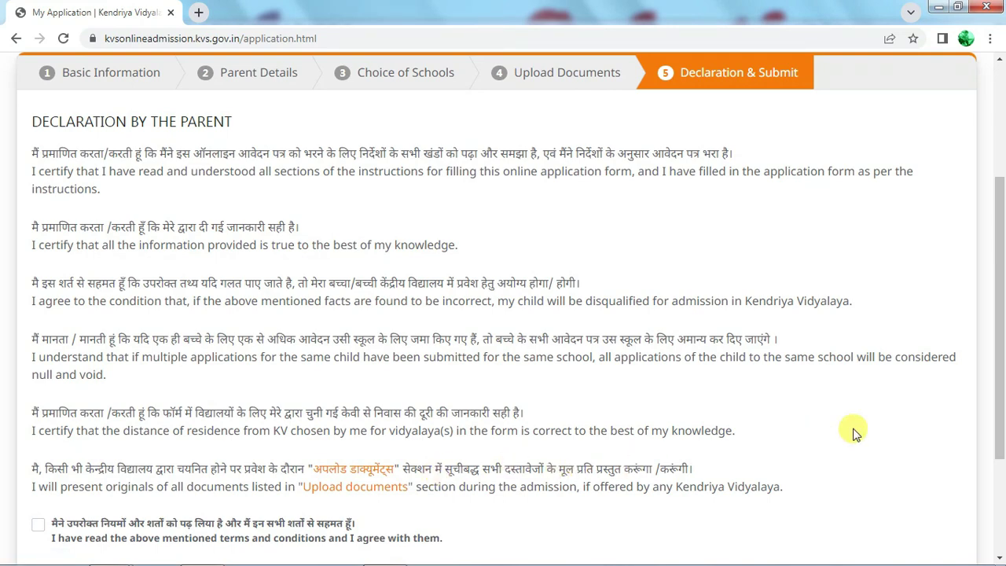
{"action": "scroll", "coordinate": [854, 434], "scroll_direction": "down", "scroll_amount": 3}
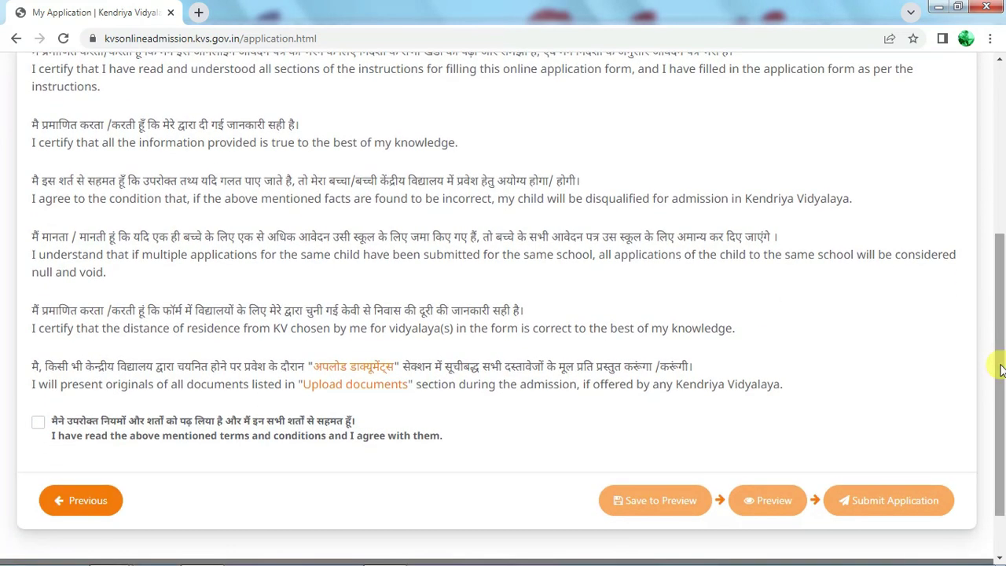
{"action": "left_click", "coordinate": [39, 426]}
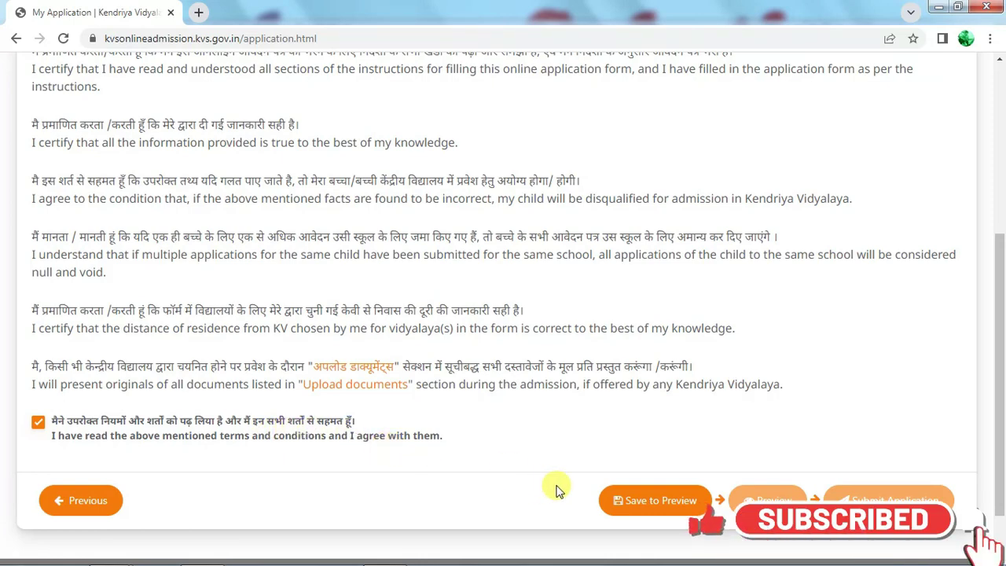
Save the application via Save to Preview, acknowledge the Done message, and open the Preview
{"action": "left_click", "coordinate": [652, 505]}
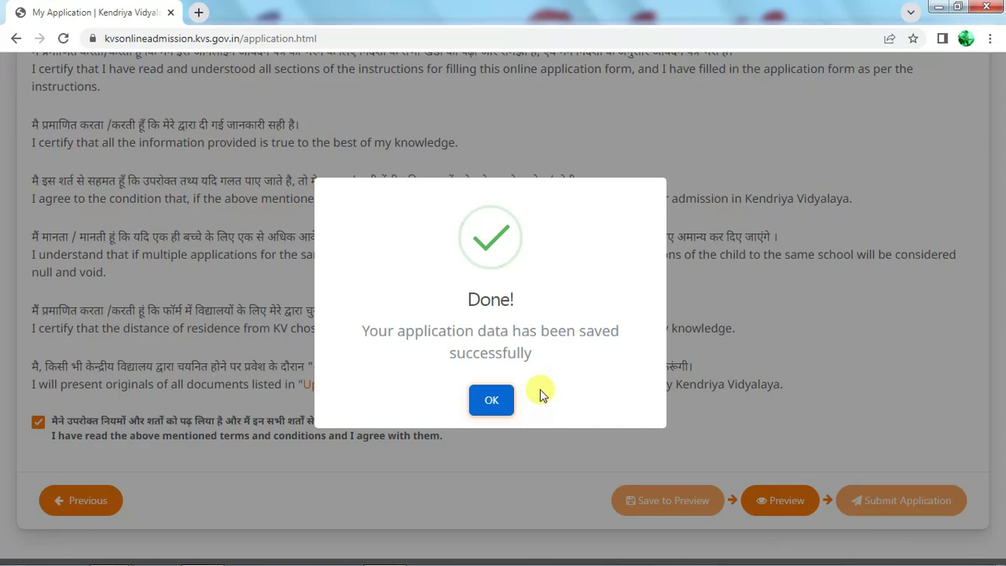
{"action": "left_click", "coordinate": [487, 400]}
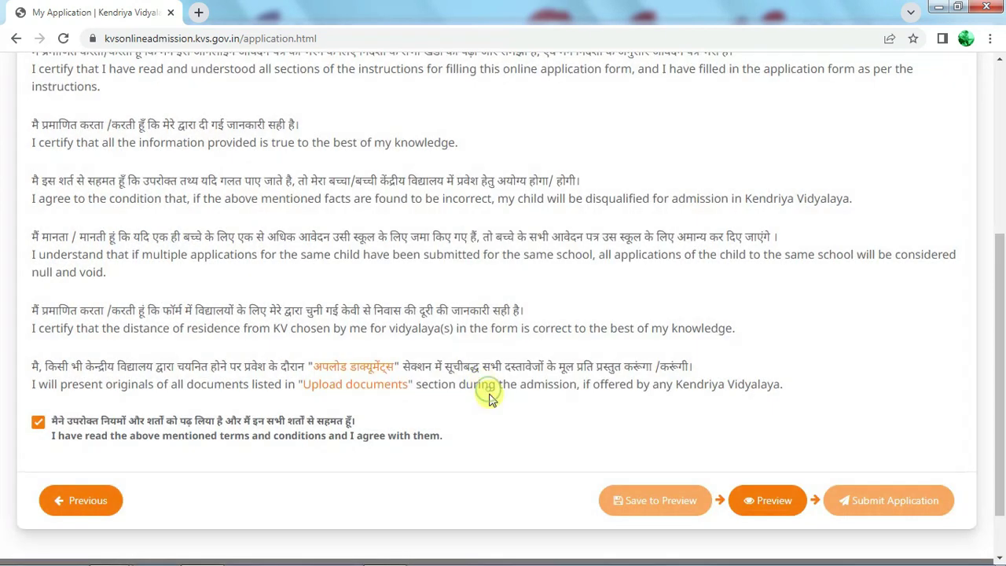
{"action": "left_click", "coordinate": [780, 500]}
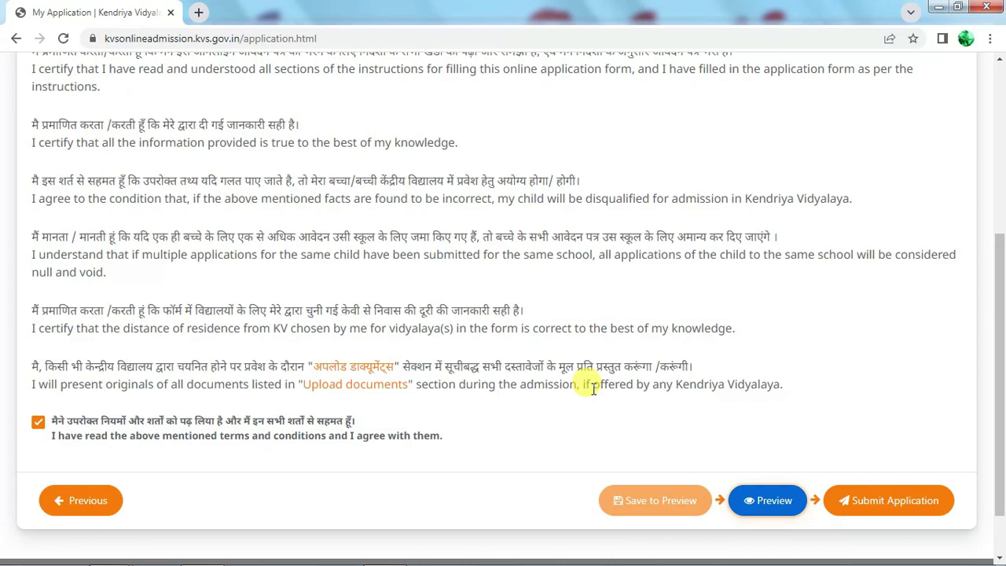
Submit the application and confirm with 'Yes, Submit'
{"action": "left_click", "coordinate": [864, 505]}
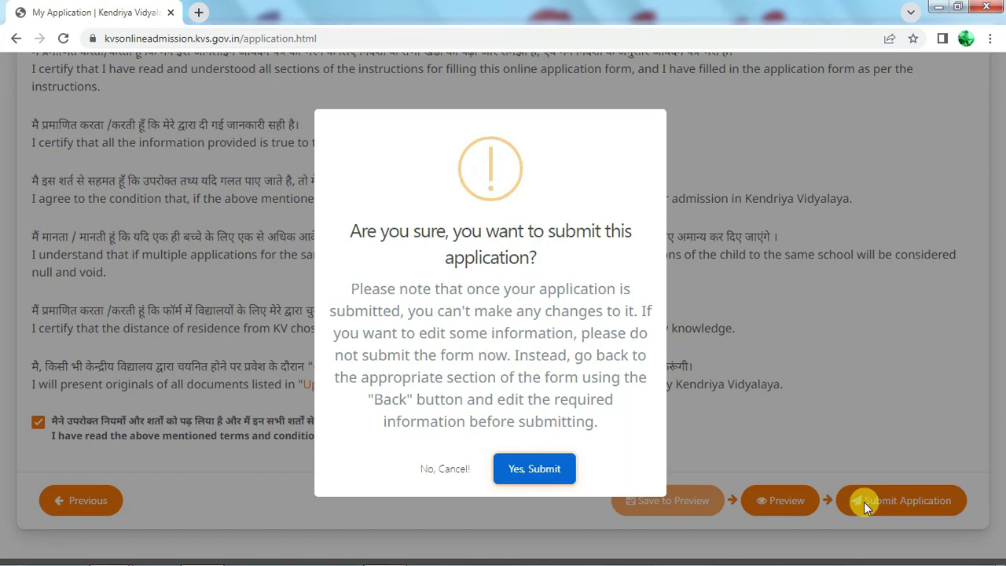
{"action": "left_click", "coordinate": [550, 468]}
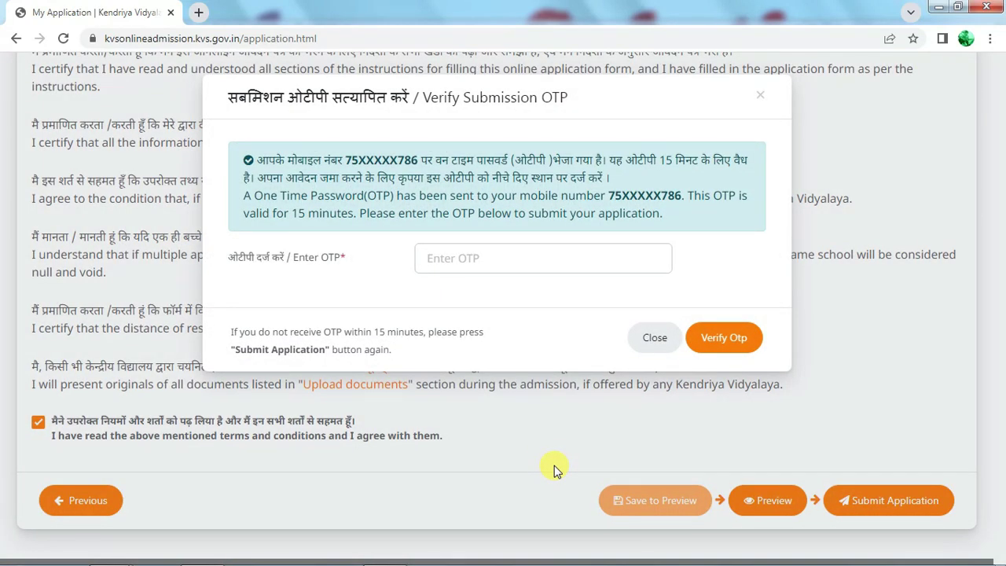
Enter the one-time password received on the mobile and verify it
{"action": "left_click", "coordinate": [528, 264]}
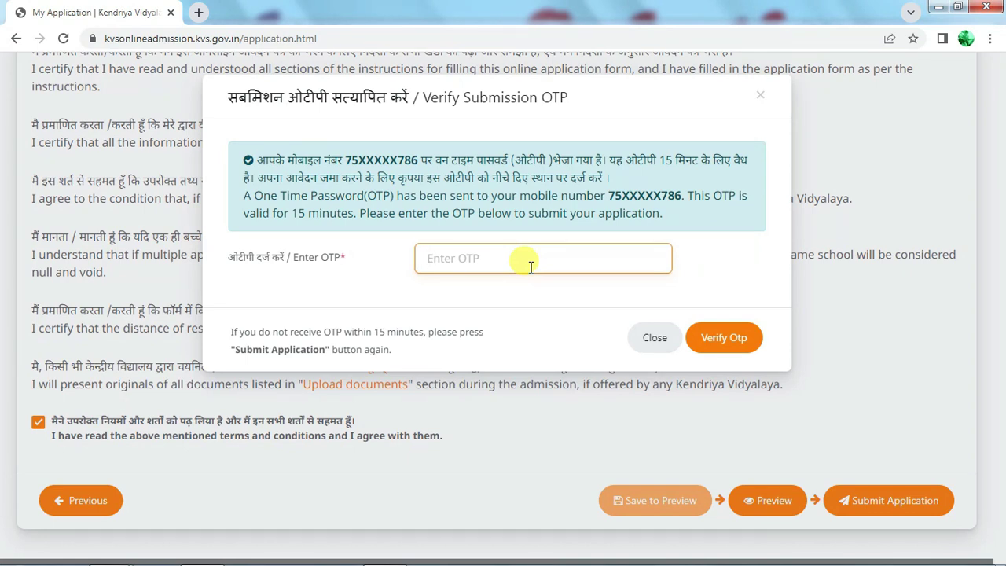
{"action": "left_click", "coordinate": [709, 338]}
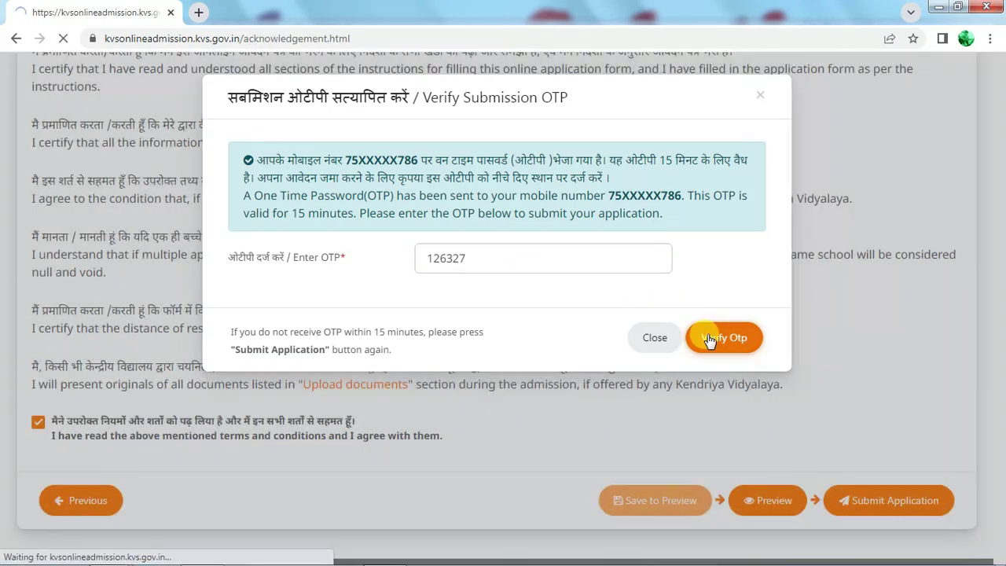